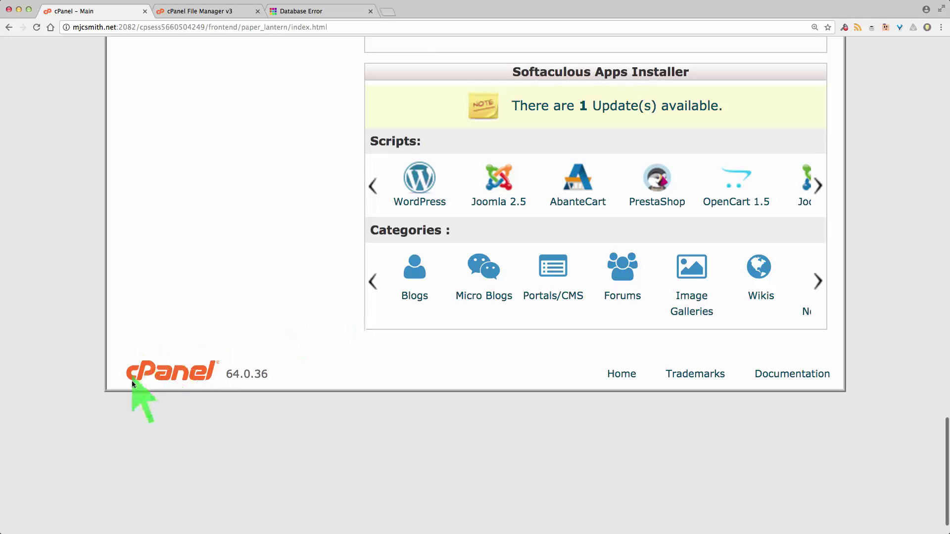
In a new tab, enter the address mjcsmith.net/cpanel without submitting it
left_click(388, 13)
type("mjcsm")
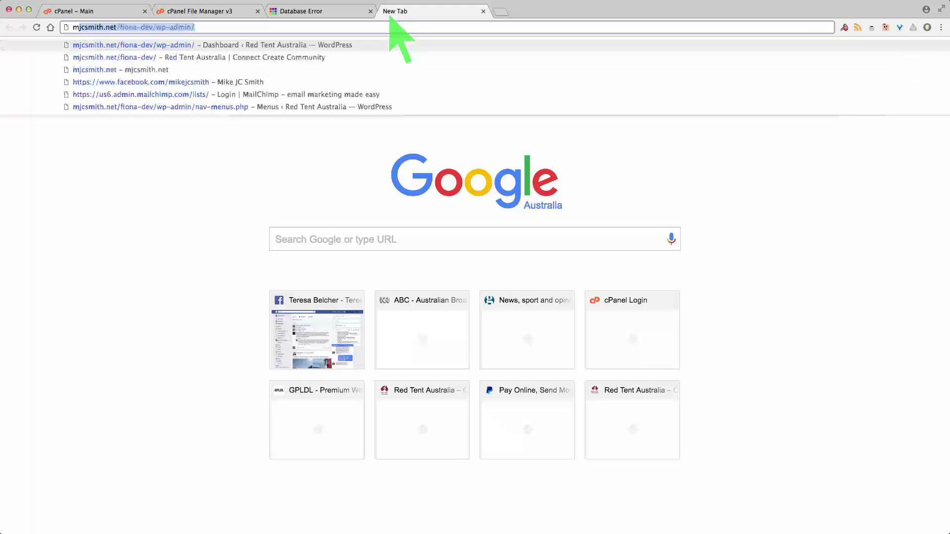
type("ith")
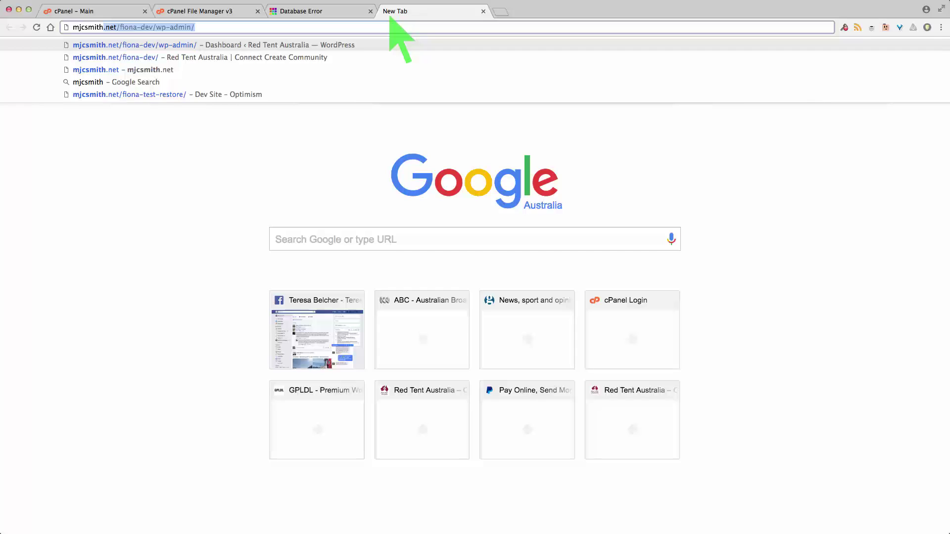
type(".net")
key("Delete")
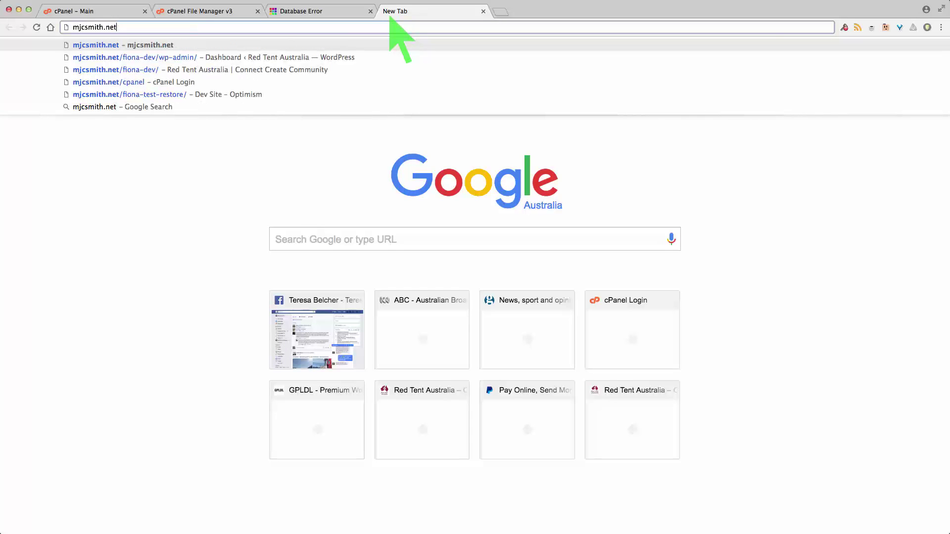
type("/")
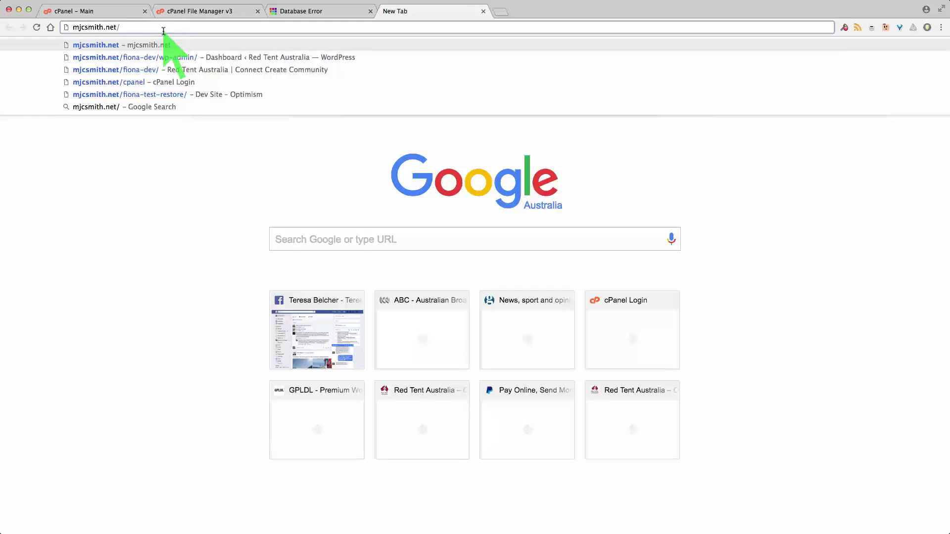
type("spanle")
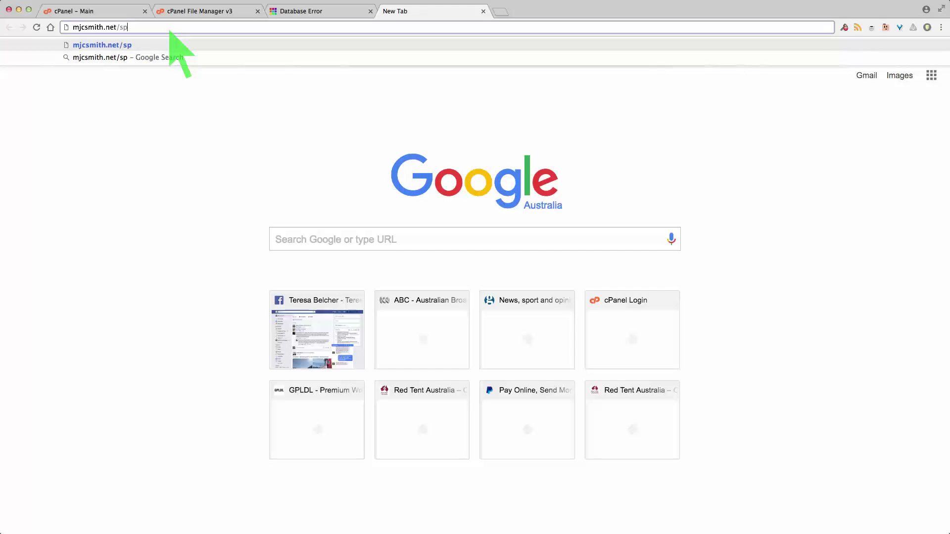
key("BackSpace")
key("BackSpace")
key("BackSpace")
key("BackSpace")
key("BackSpace")
key("BackSpace")
type("cpanel")
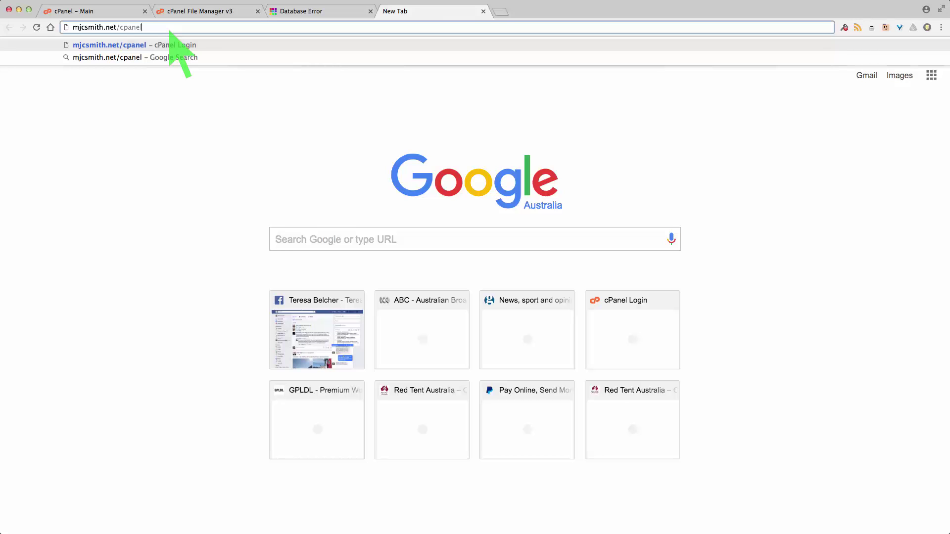
left_click(89, 11)
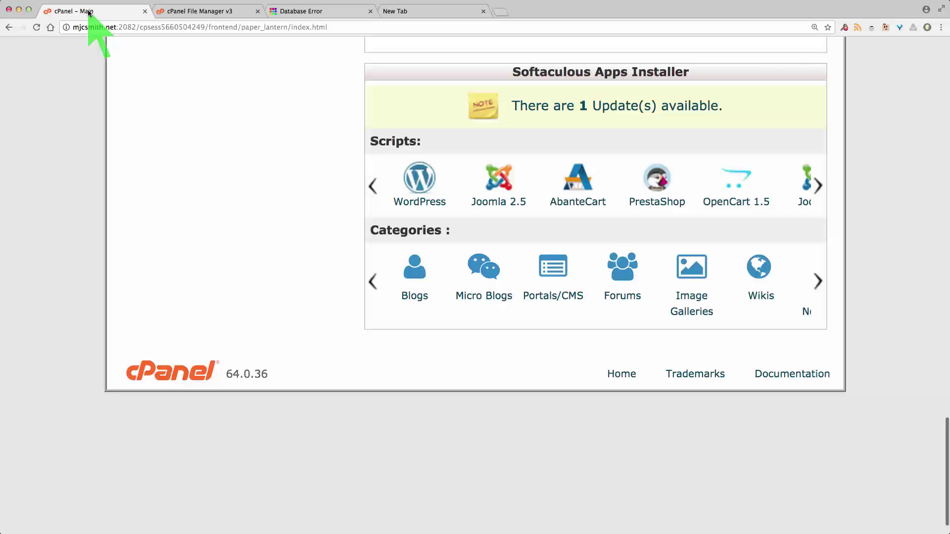
key("super+equal")
scroll(188, 331, "up", 7)
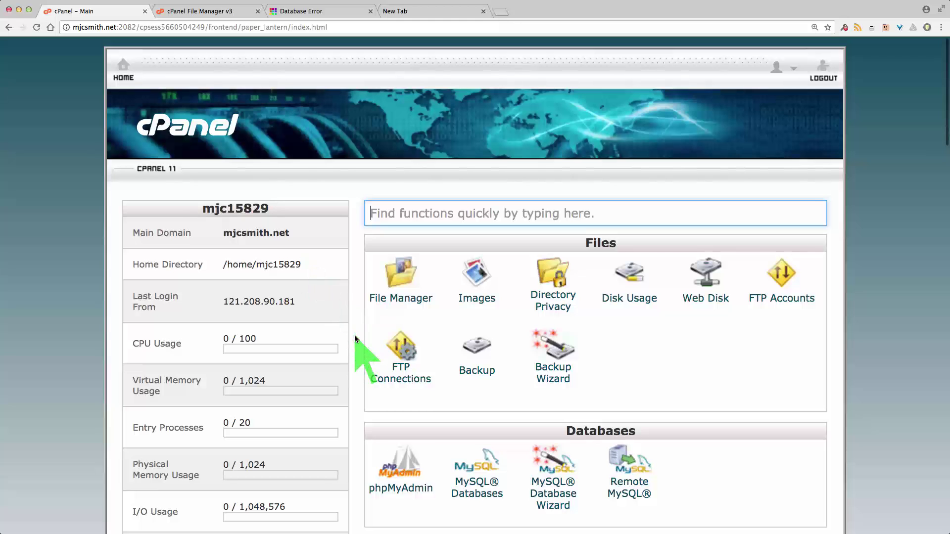
scroll(354, 334, "down", 2)
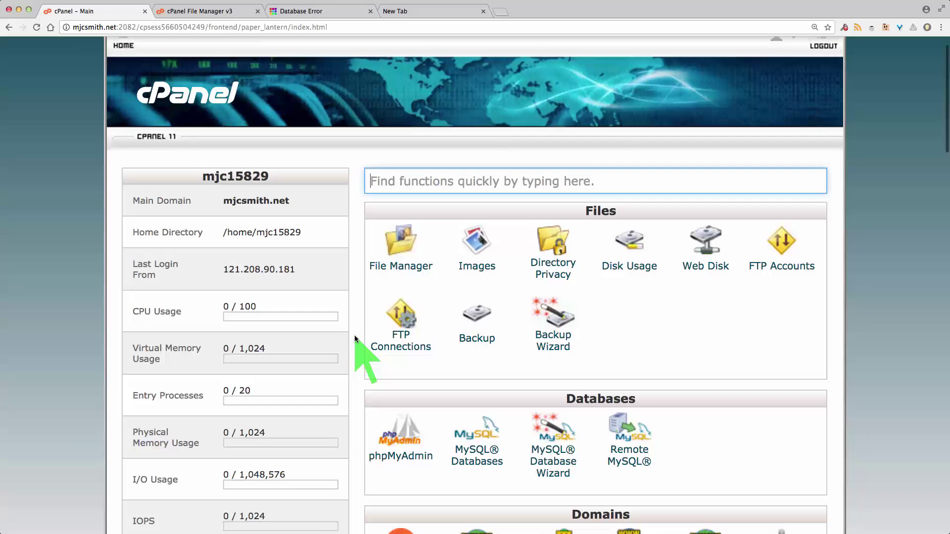
scroll(728, 337, "down", 5)
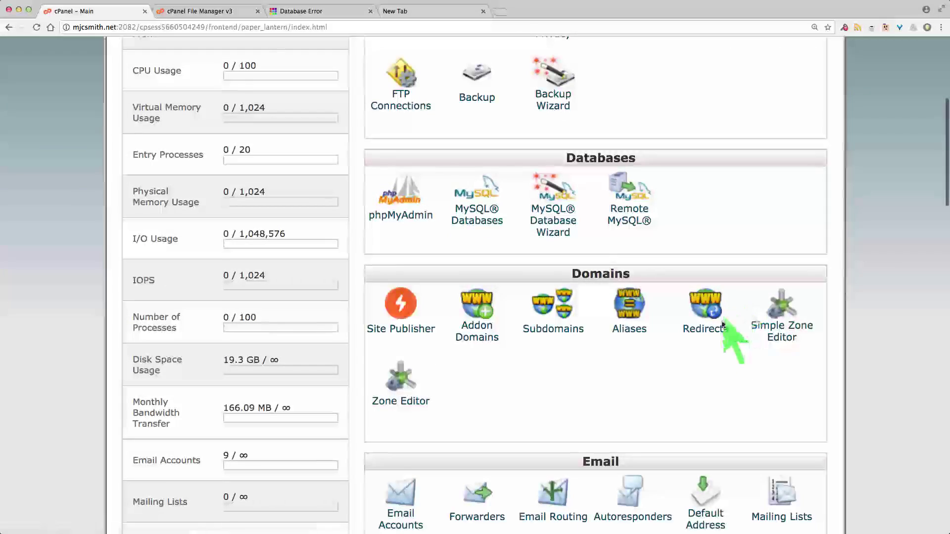
scroll(725, 379, "down", 8)
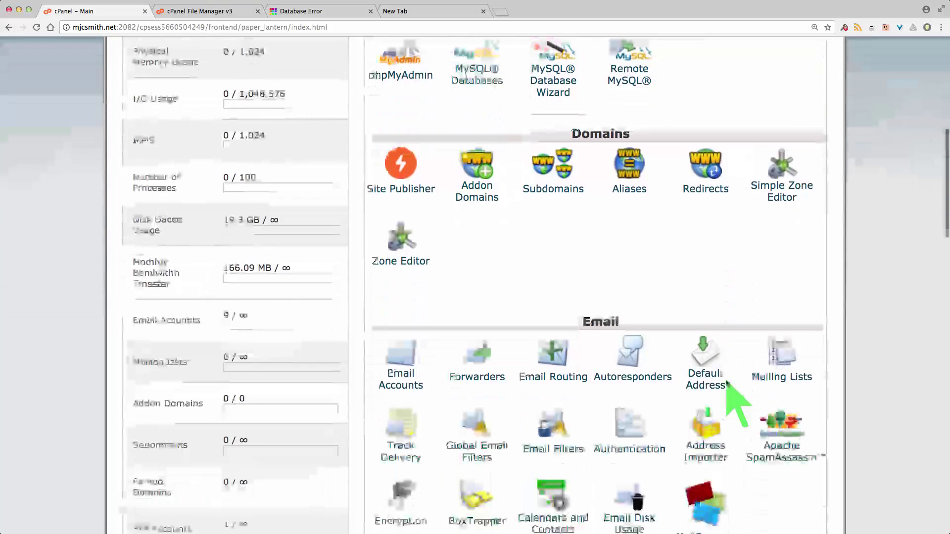
scroll(601, 430, "down", 20)
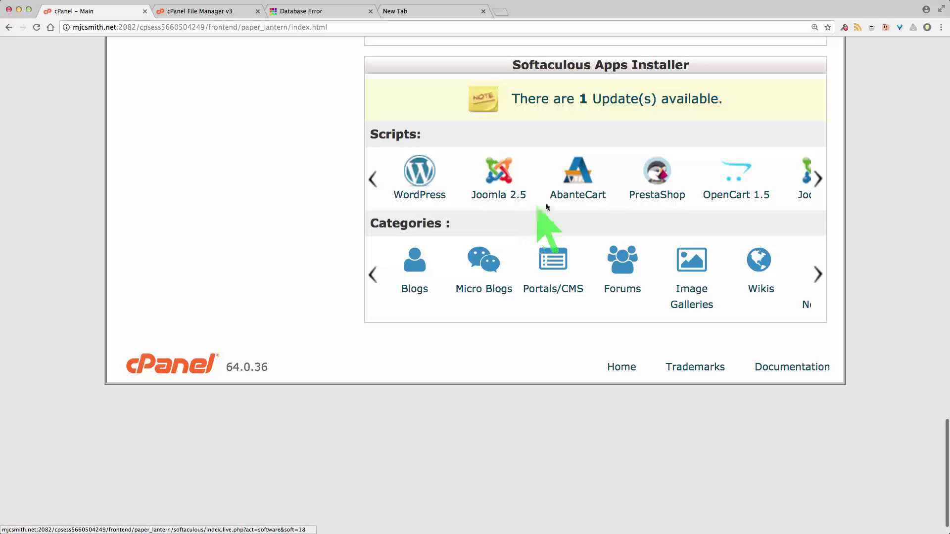
Browse the Scripts carousel forward and back, then bring the File Manager tab to the front
left_click(819, 181)
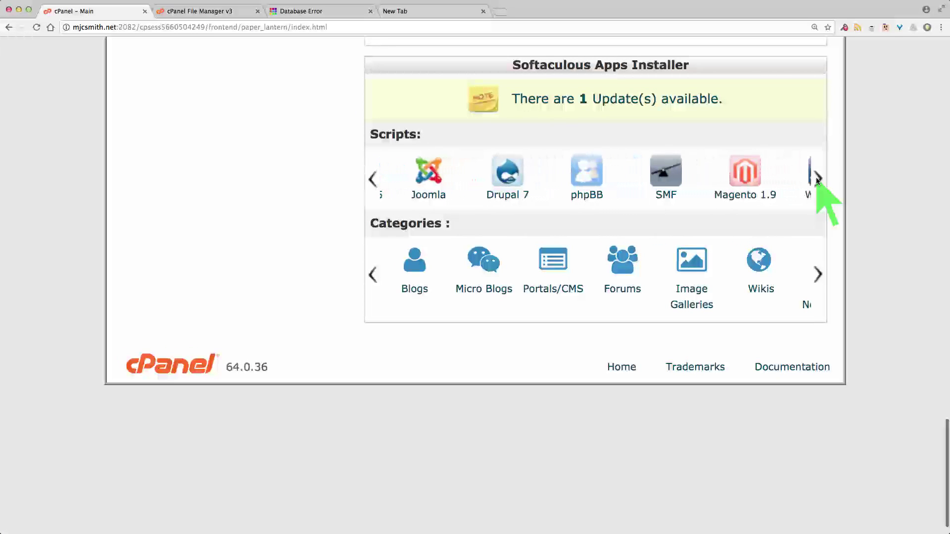
left_click(372, 179)
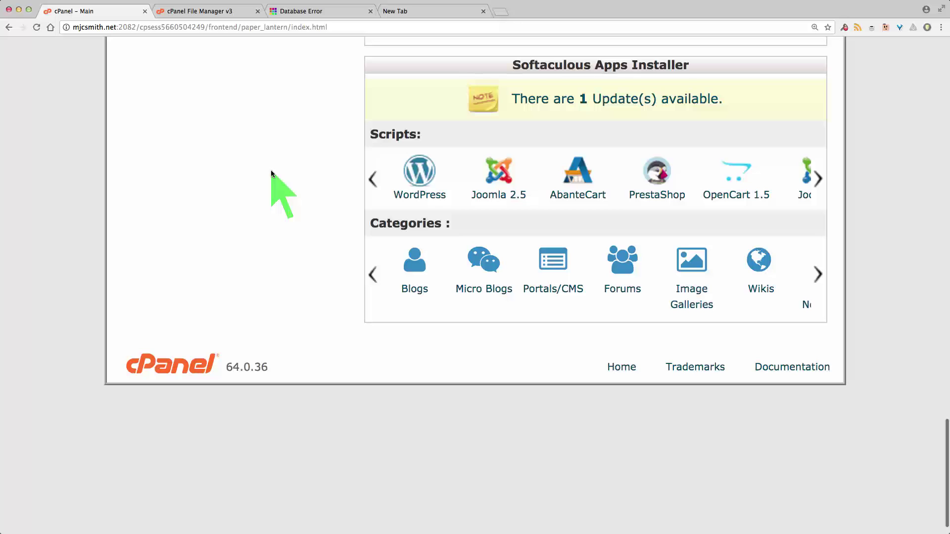
left_click(198, 10)
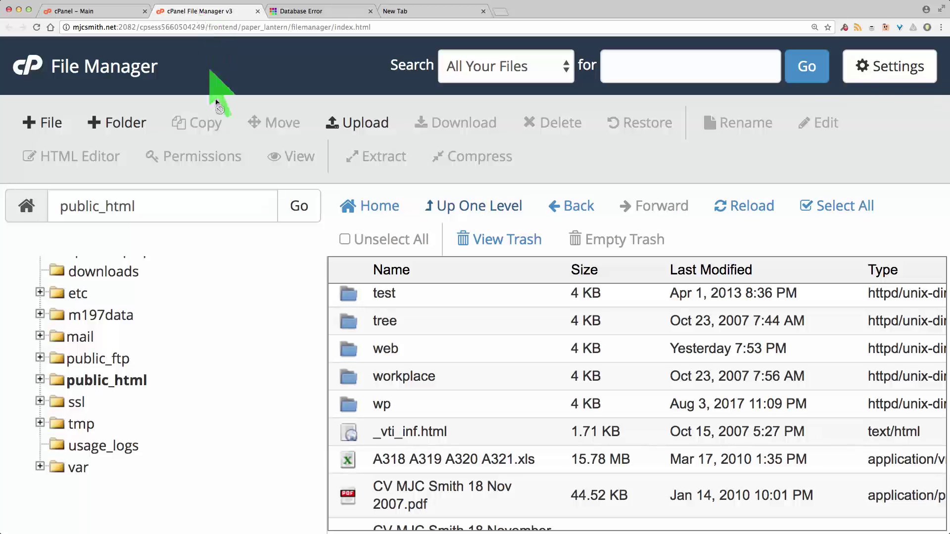
Change the extra tab's address to mjcsmith.net/web, unsubmitted, and return to File Manager
left_click(403, 11)
left_click(245, 28)
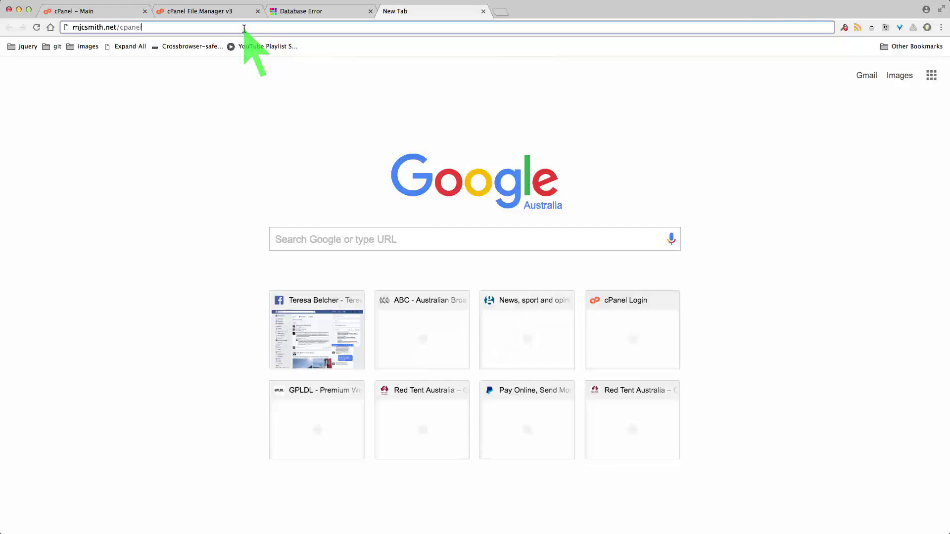
key("BackSpace")
key("BackSpace")
key("BackSpace")
key("BackSpace")
key("BackSpace")
key("BackSpace")
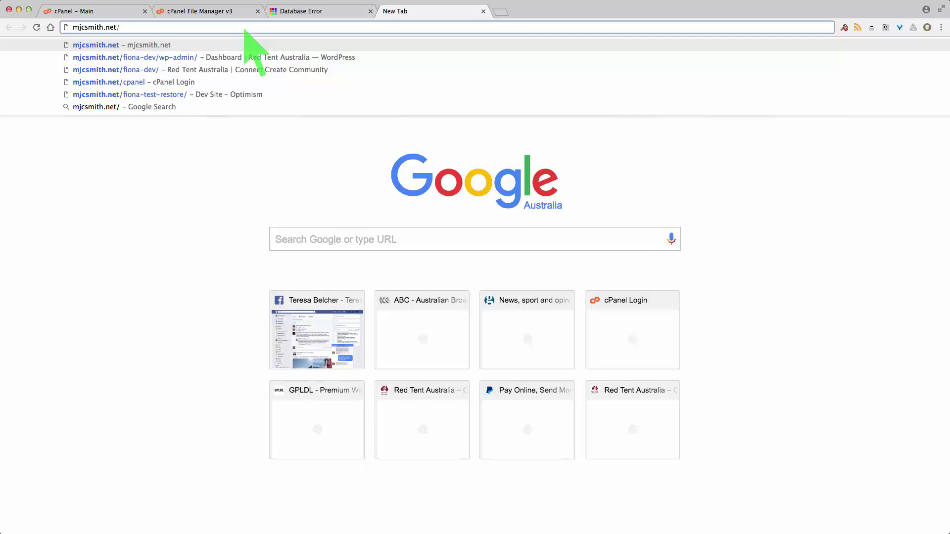
type("web")
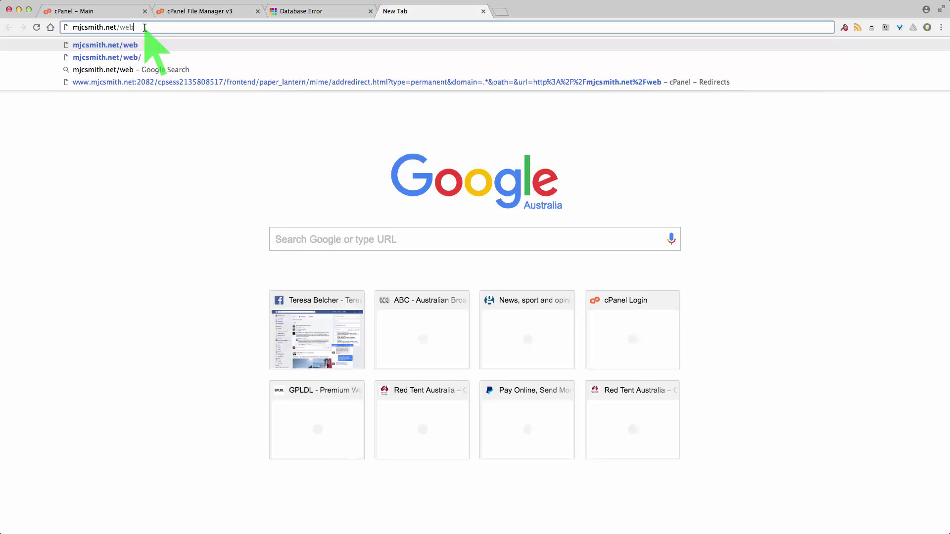
key("BackSpace")
key("BackSpace")
key("BackSpace")
key("BackSpace")
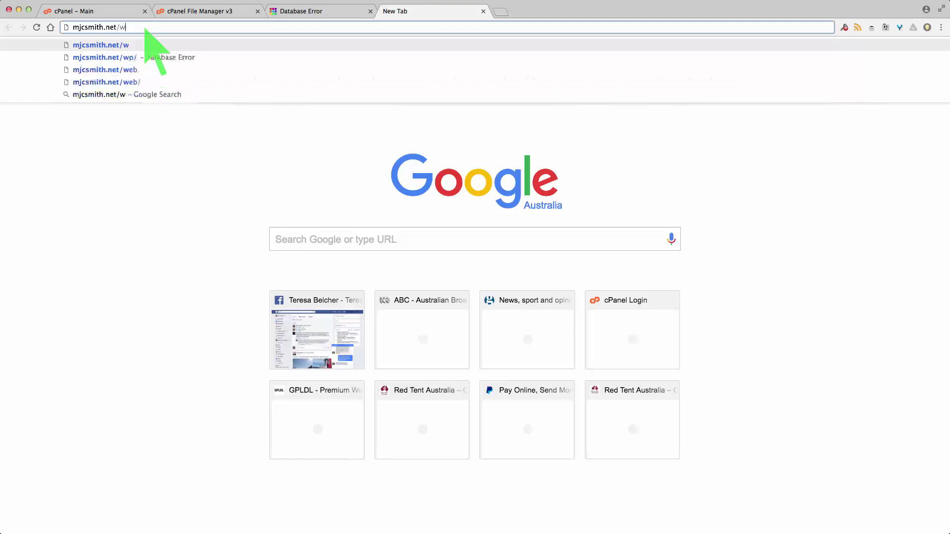
type("/")
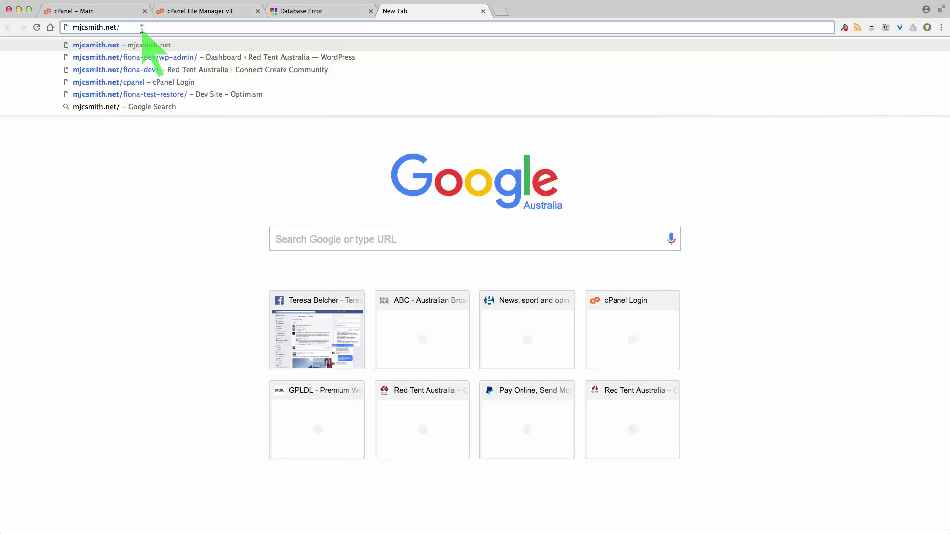
type("web")
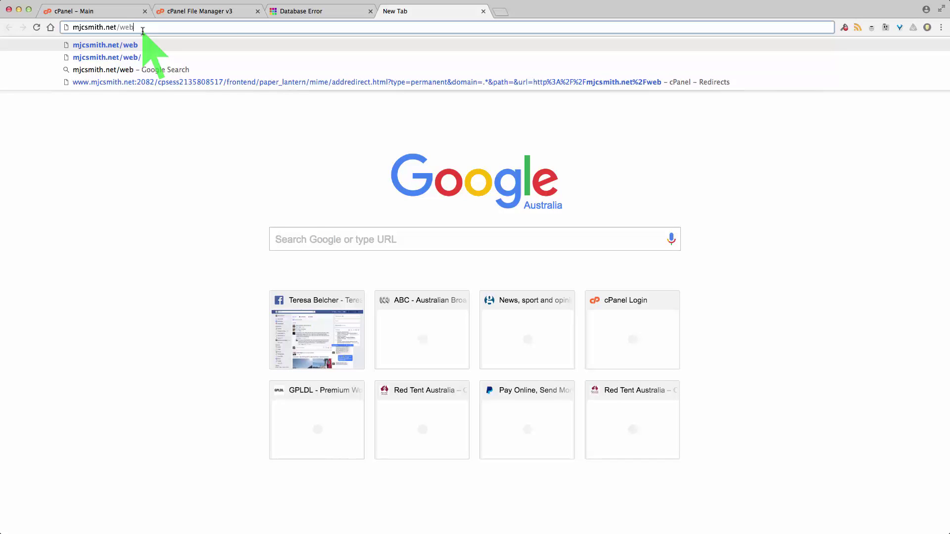
left_click(198, 9)
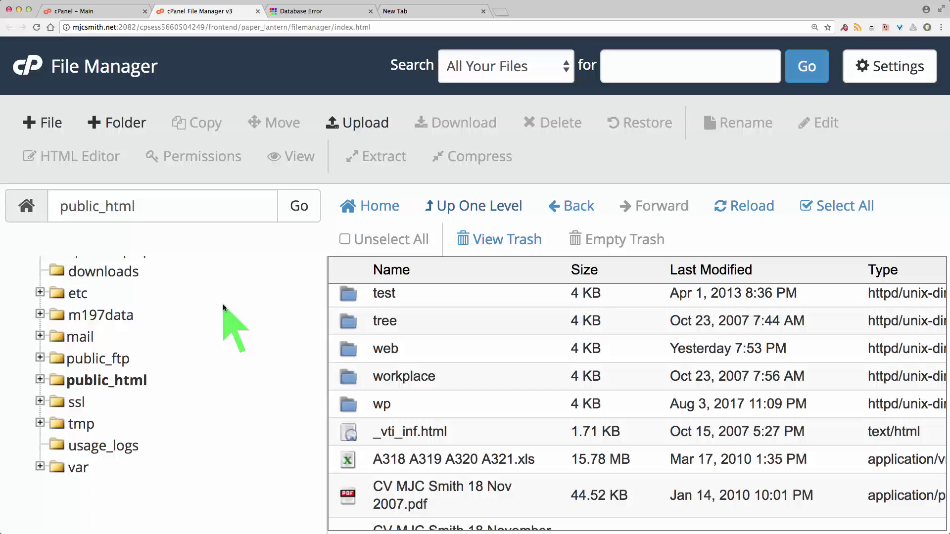
Open the web folder in public_html to reveal its single index.html file
left_click(110, 11)
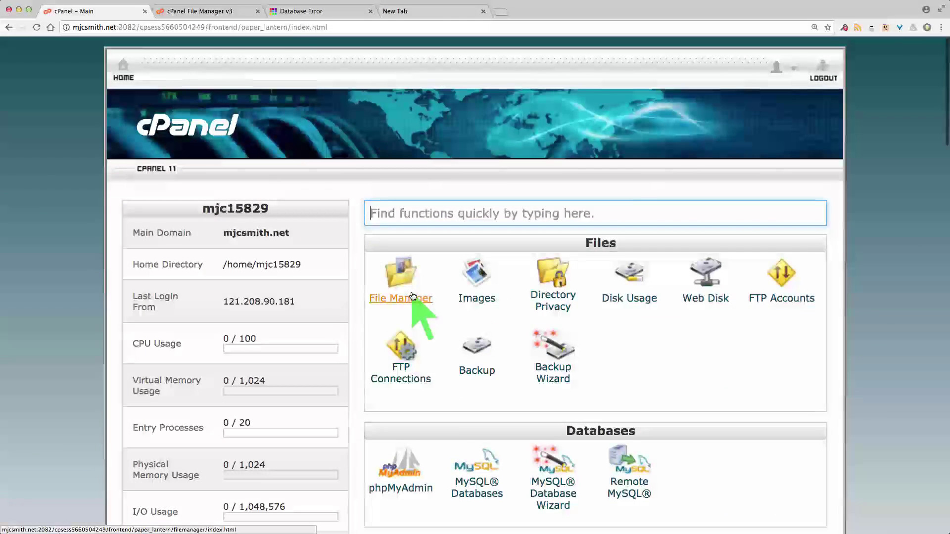
left_click(212, 11)
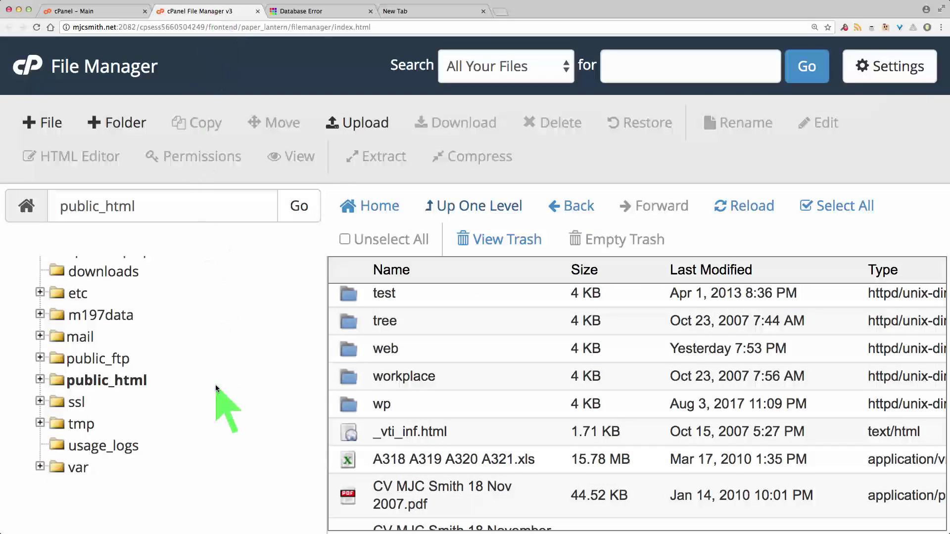
double_click(350, 347)
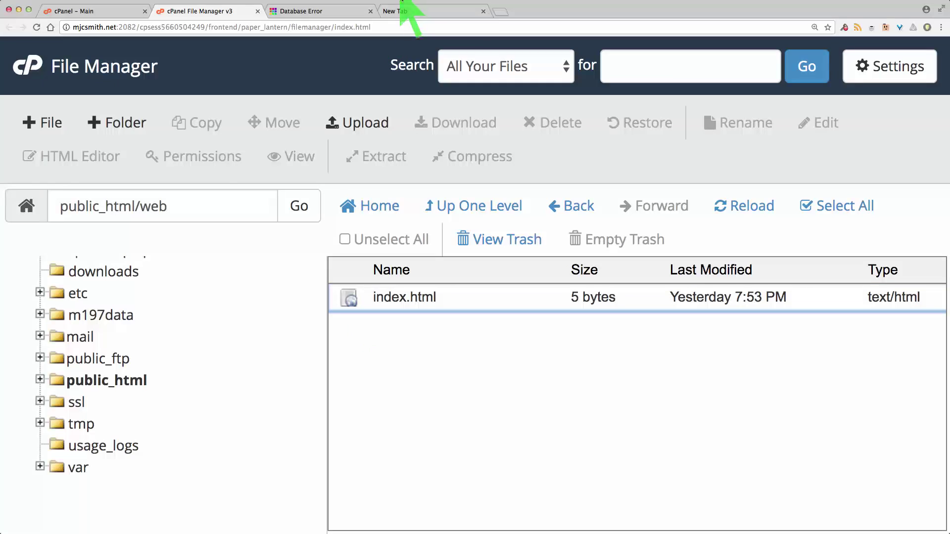
Load mjcsmith.net/web, showing 'hi :)', then go back to the cPanel home page
left_click(418, 11)
left_click(165, 28)
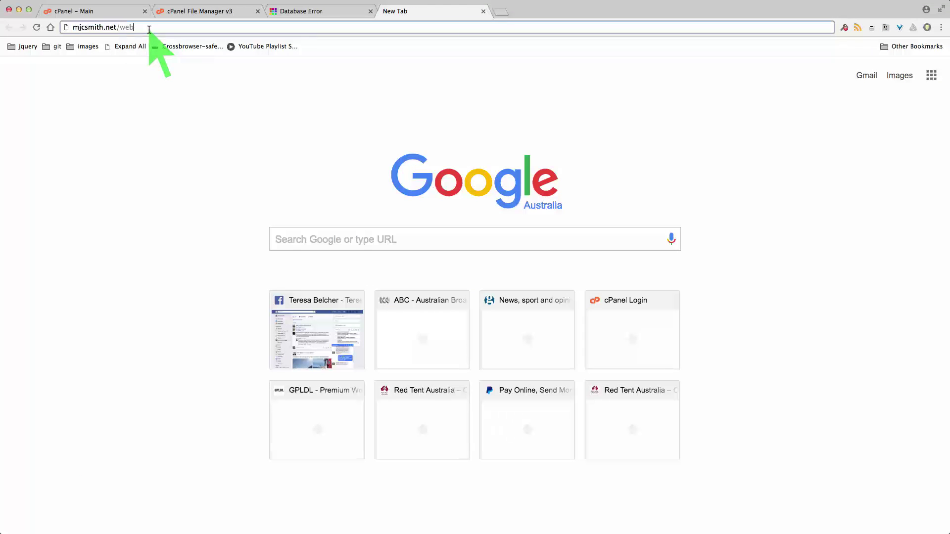
key("Return")
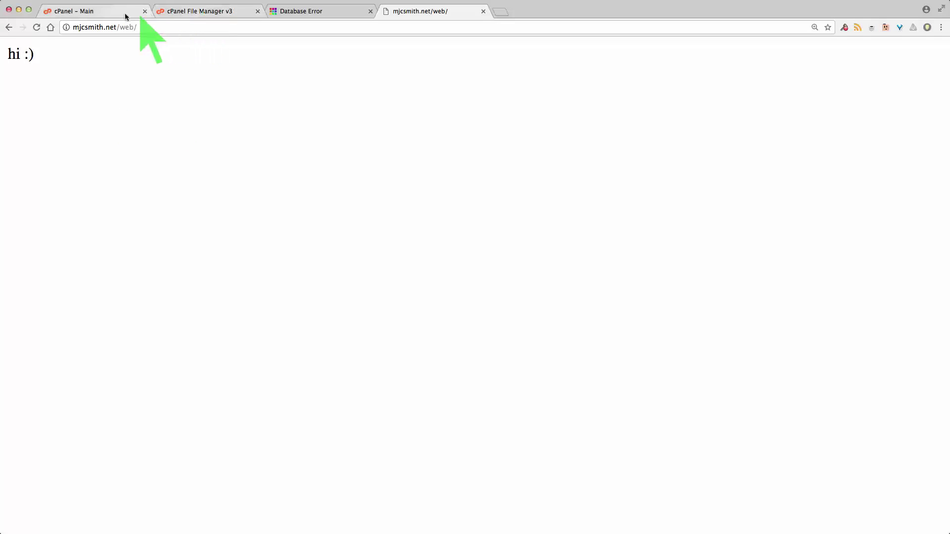
left_click(109, 12)
scroll(556, 308, "down", 5)
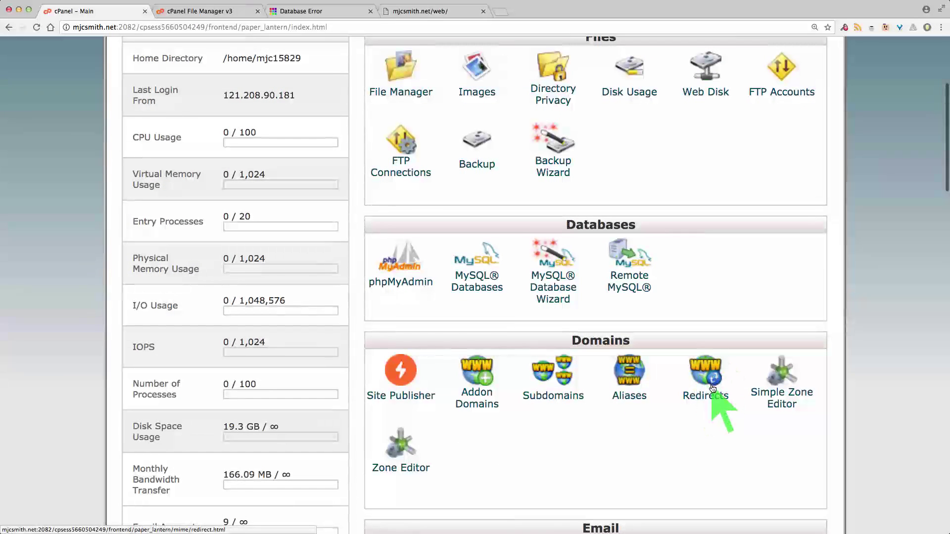
Retype the web/ path in the /web tab's address, then return to the File Manager view
left_click(422, 10)
left_click_drag(120, 27, 174, 28)
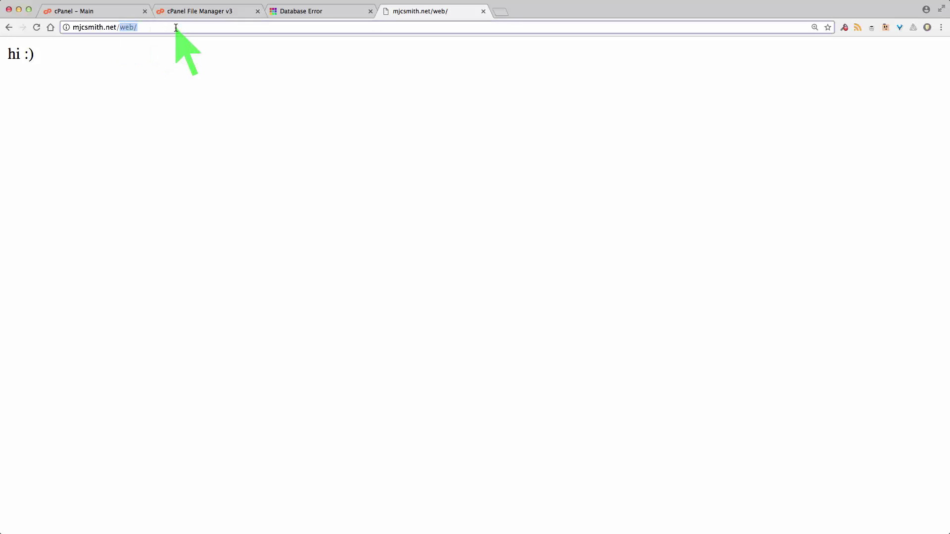
key("BackSpace")
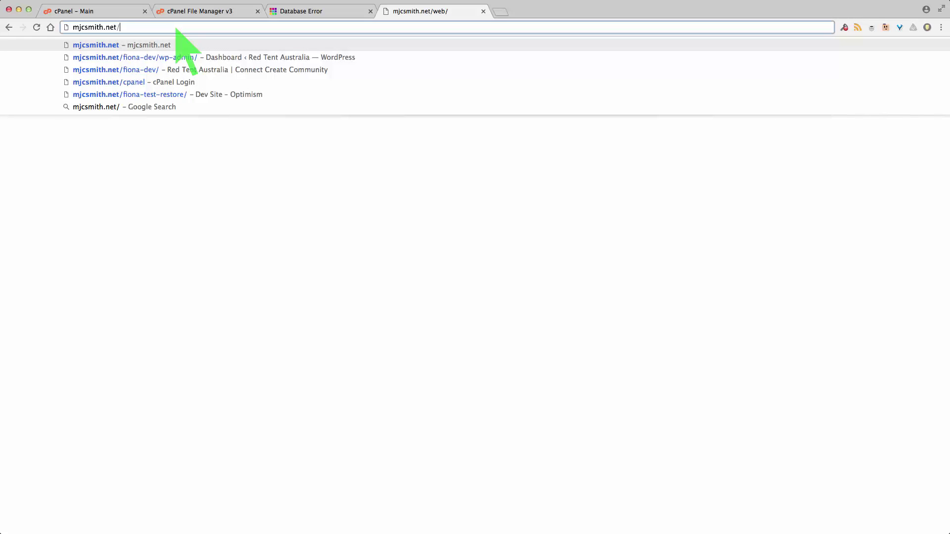
type("we")
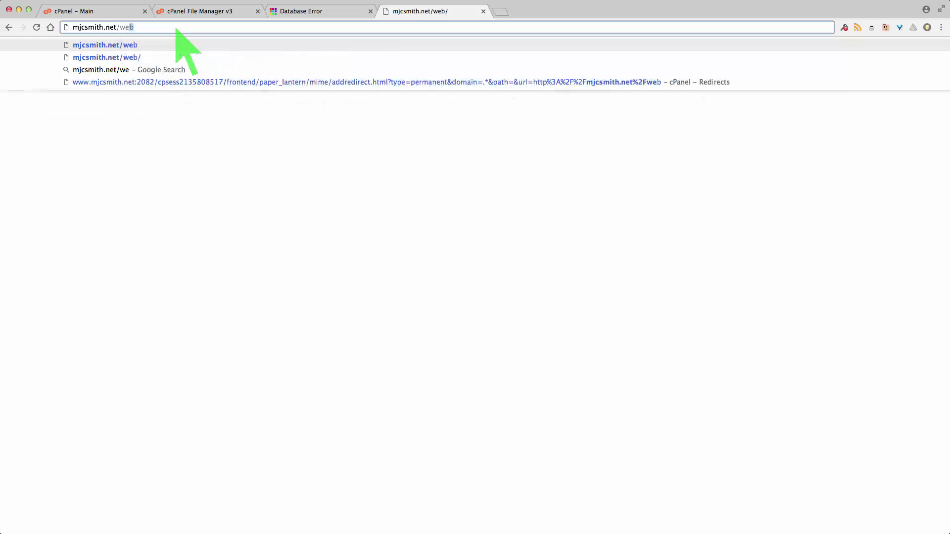
type("b/")
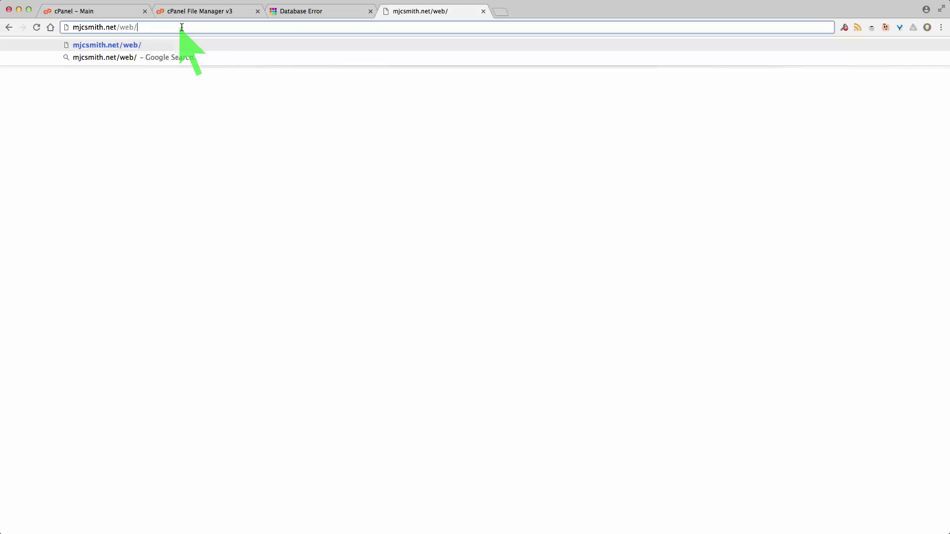
left_click(194, 10)
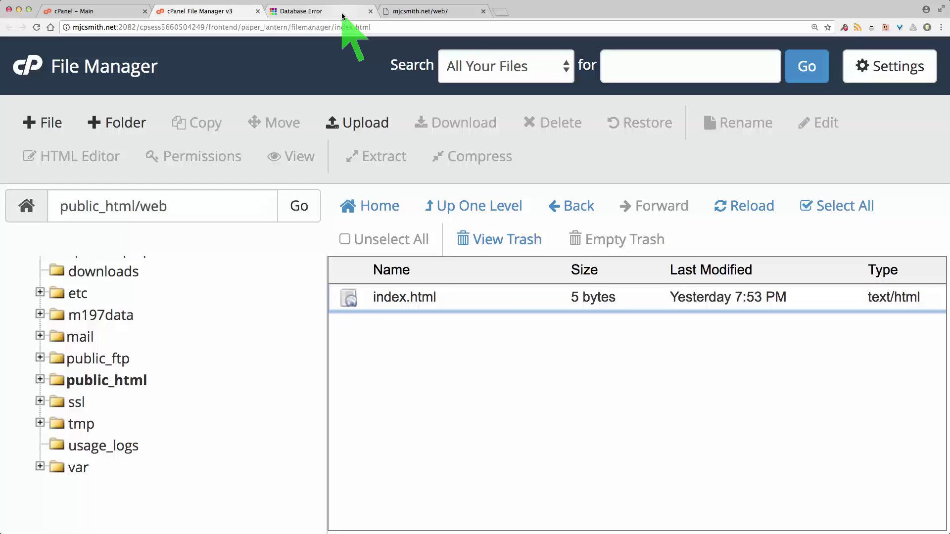
Go back to the cPanel home page and bring its Domains section into view
left_click(154, 10)
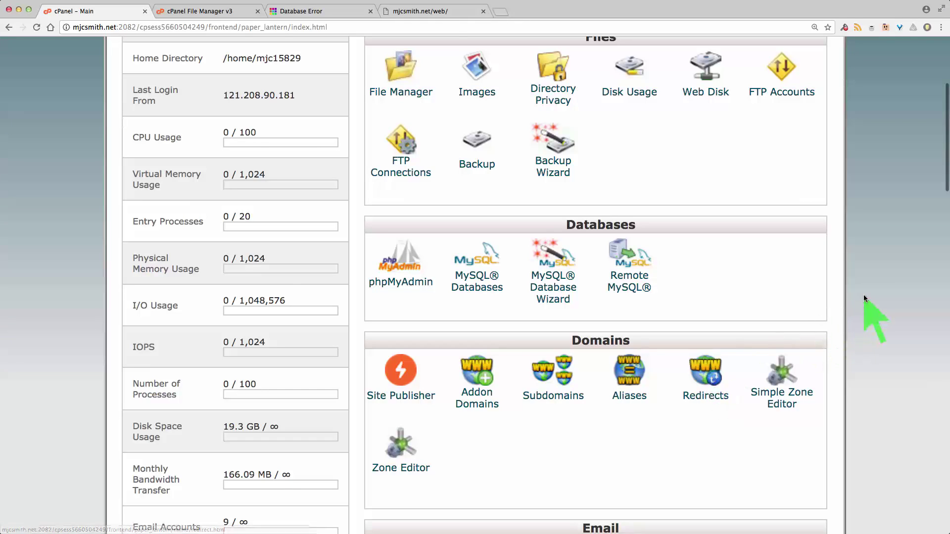
scroll(862, 295, "up", 5)
scroll(862, 294, "down", 5)
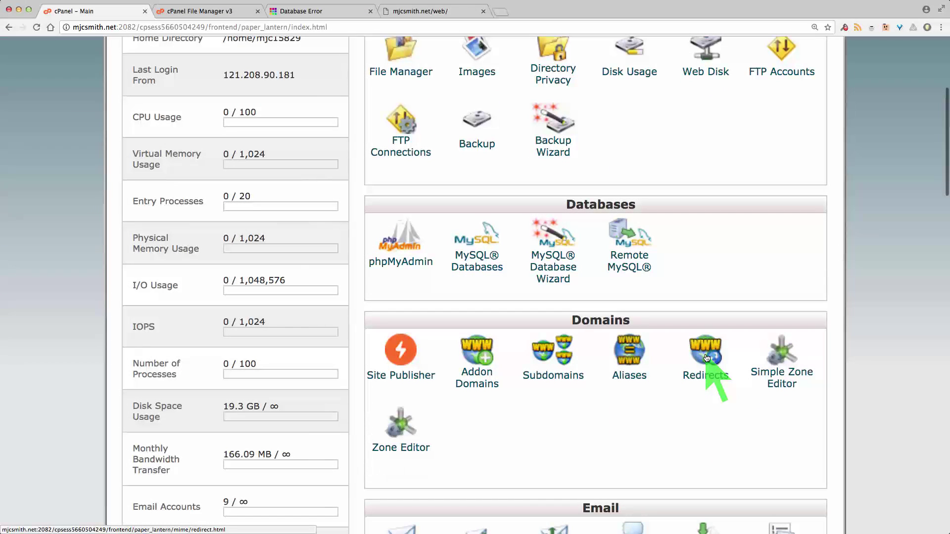
Open the Redirects tool and keep the redirect type as Permanent (301)
left_click(706, 357)
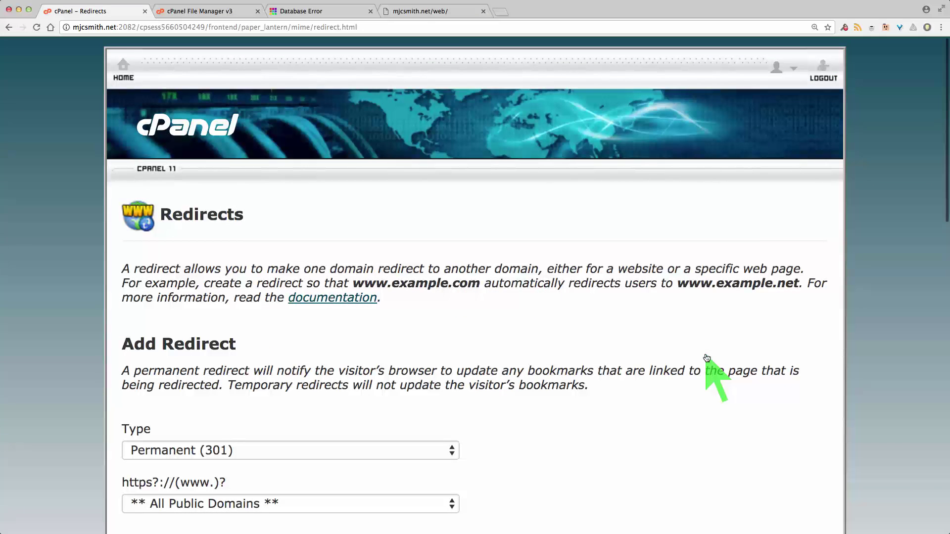
scroll(865, 310, "down", 5)
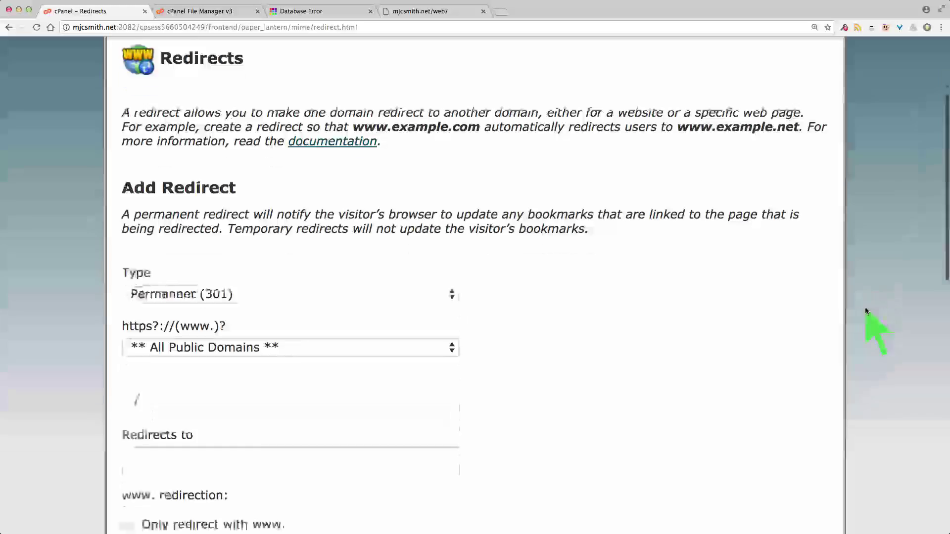
scroll(866, 311, "down", 3)
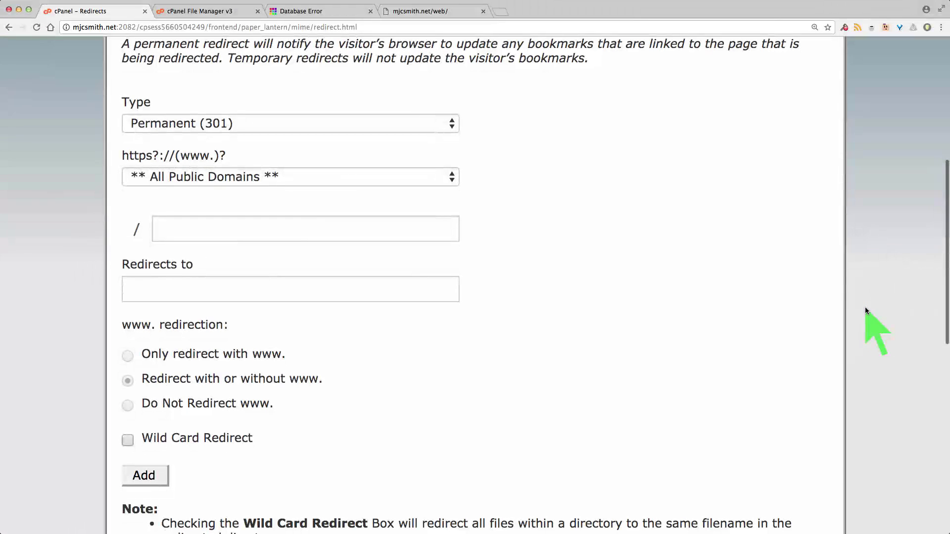
left_click(452, 124)
left_click(452, 125)
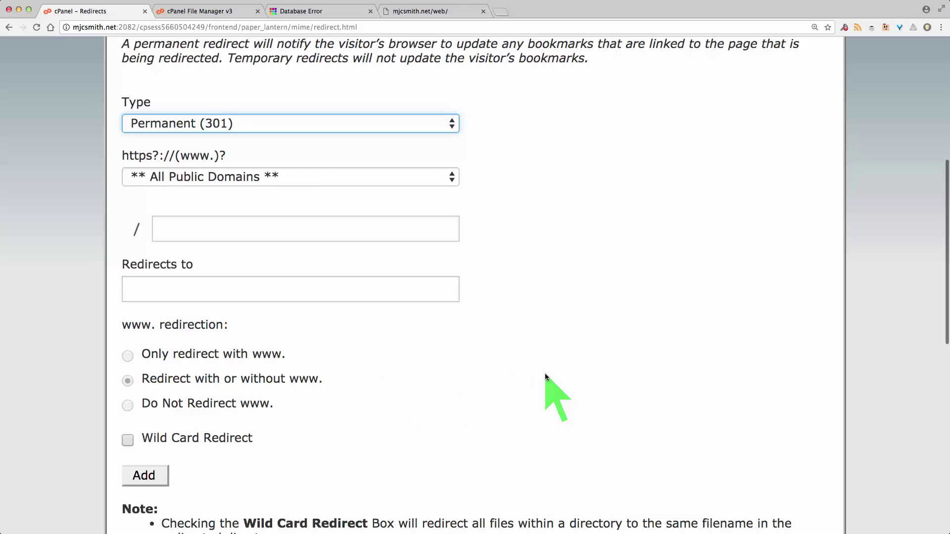
Enter newfolder as the 'Redirects to' destination
scroll(686, 337, "down", 5)
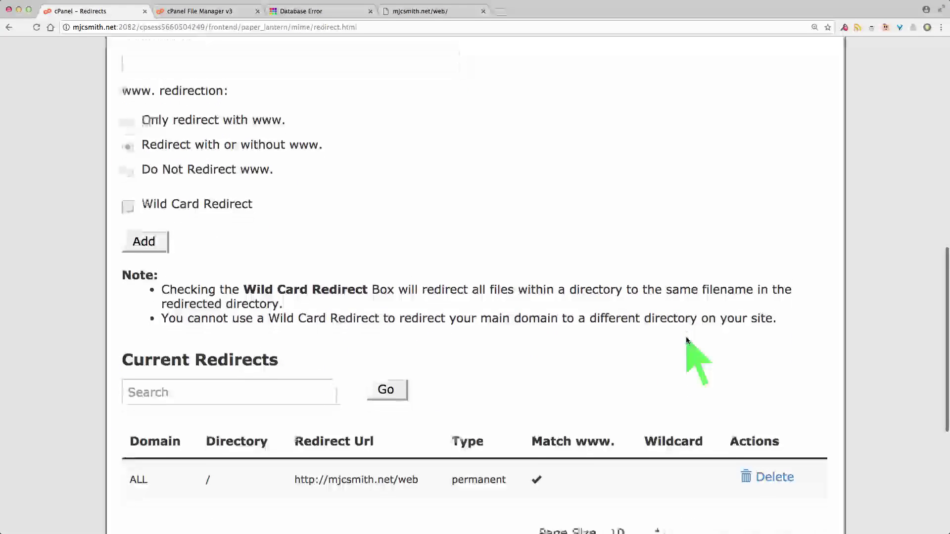
scroll(685, 338, "down", 1)
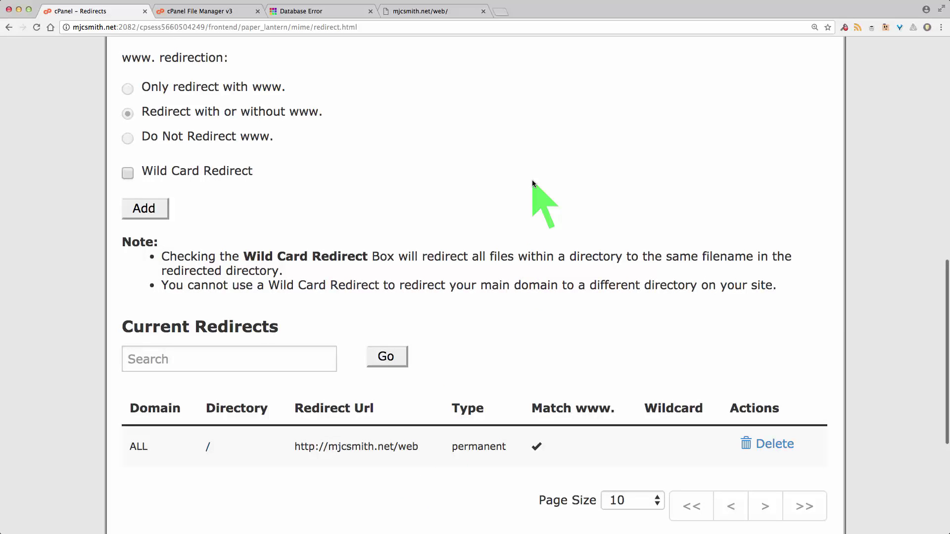
scroll(533, 181, "up", 2)
scroll(532, 182, "up", 1)
left_click(287, 158)
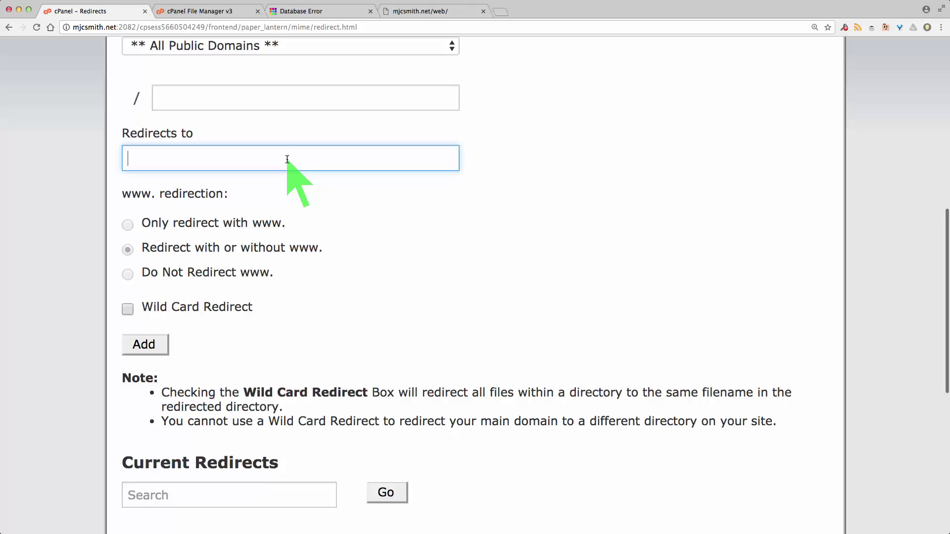
type("newfolder")
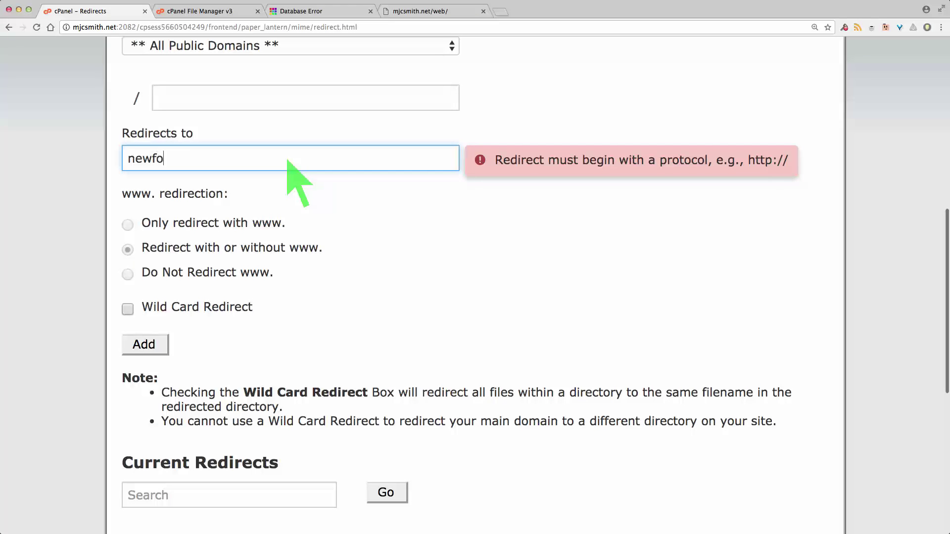
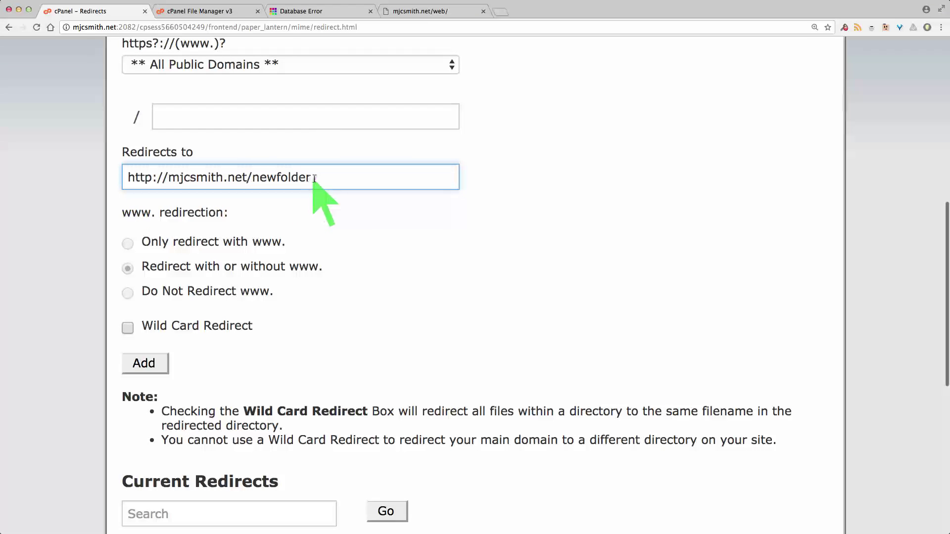
Try changing the redirect target to https, then restore it to http so it stays unchanged
double_click(284, 176)
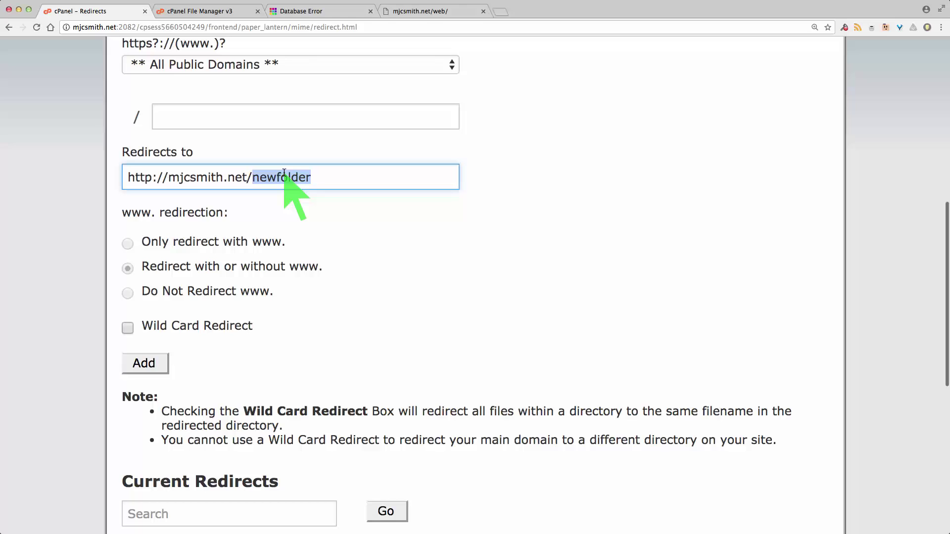
left_click(152, 176)
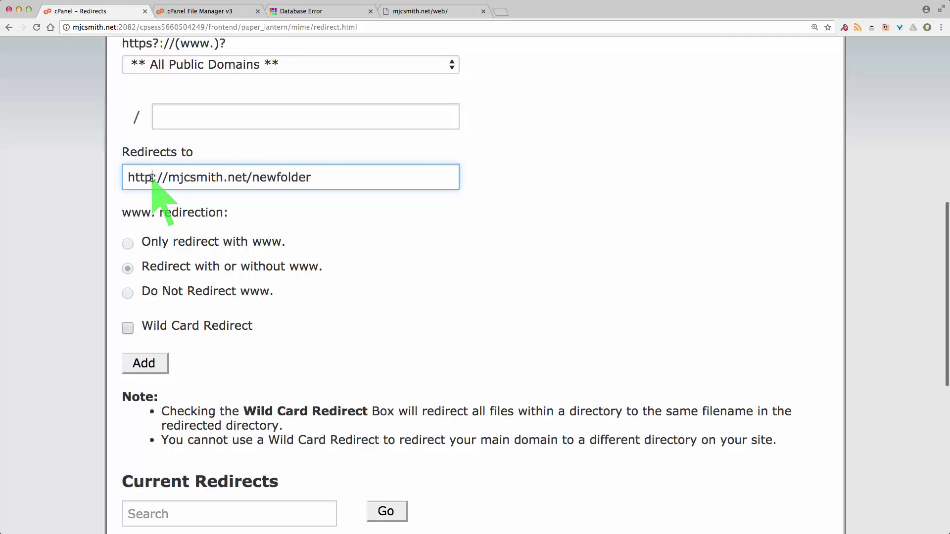
type("s")
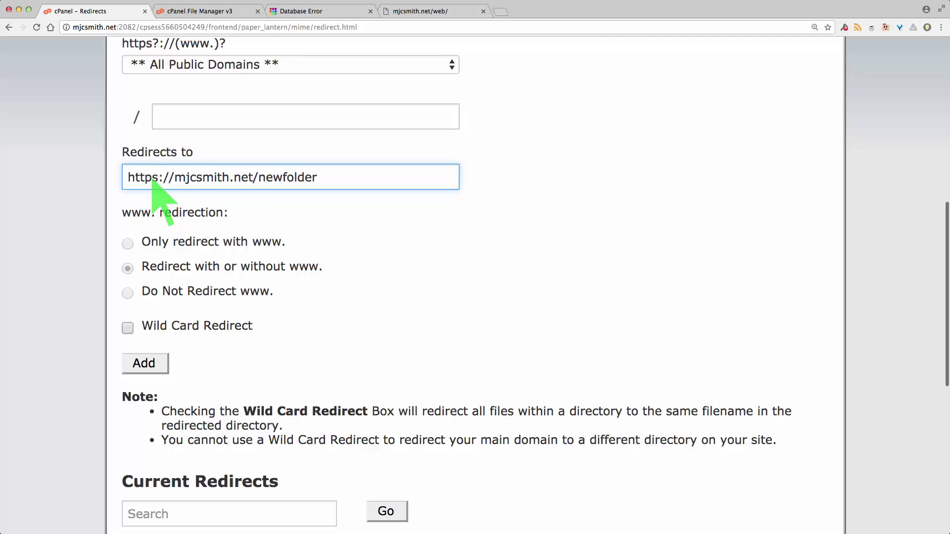
key("BackSpace")
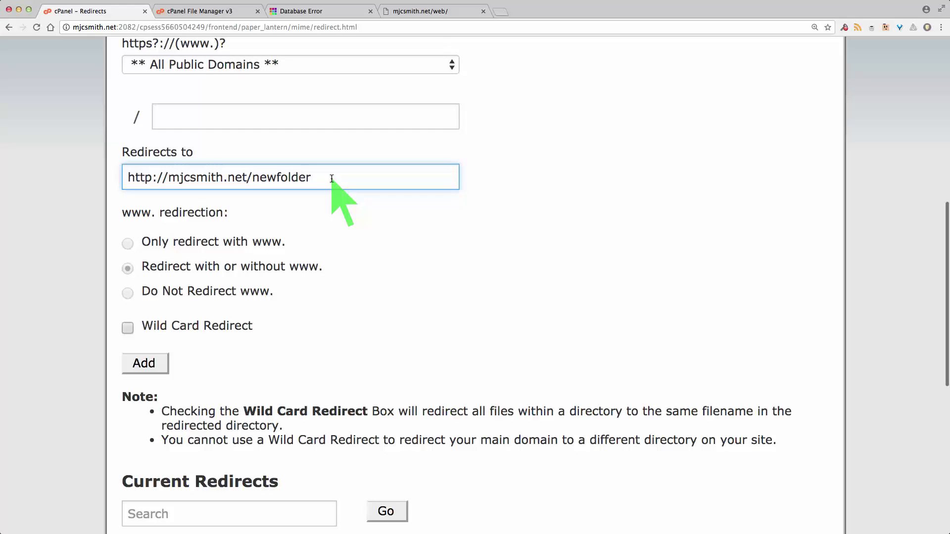
left_click_drag(322, 178, 127, 177)
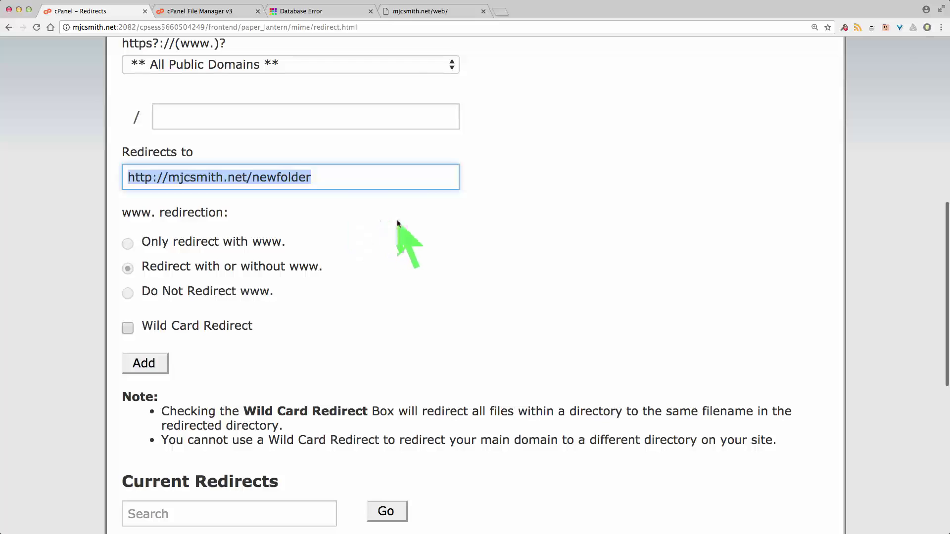
Review the permanent redirect of / to mjcsmith.net/web, then go to the /web/ site tab
scroll(557, 209, "up", 1)
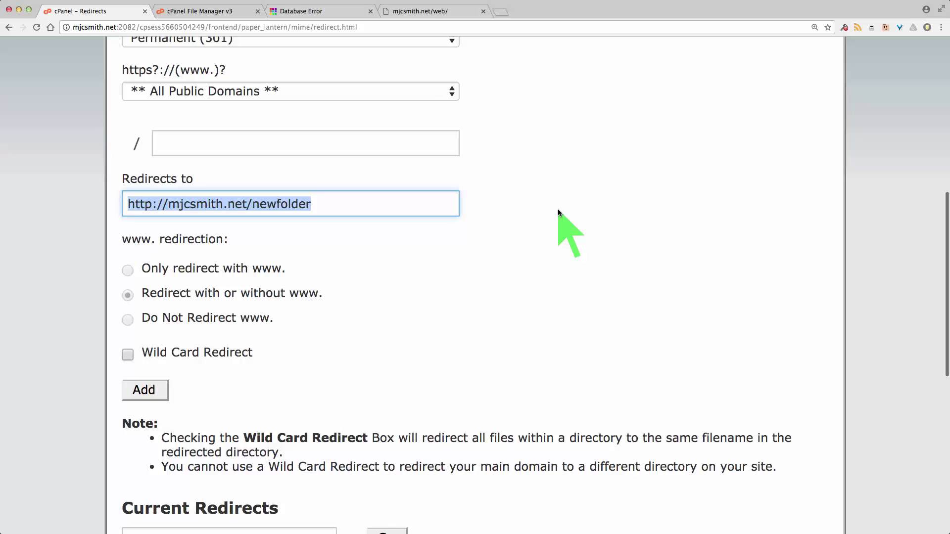
scroll(557, 209, "up", 2)
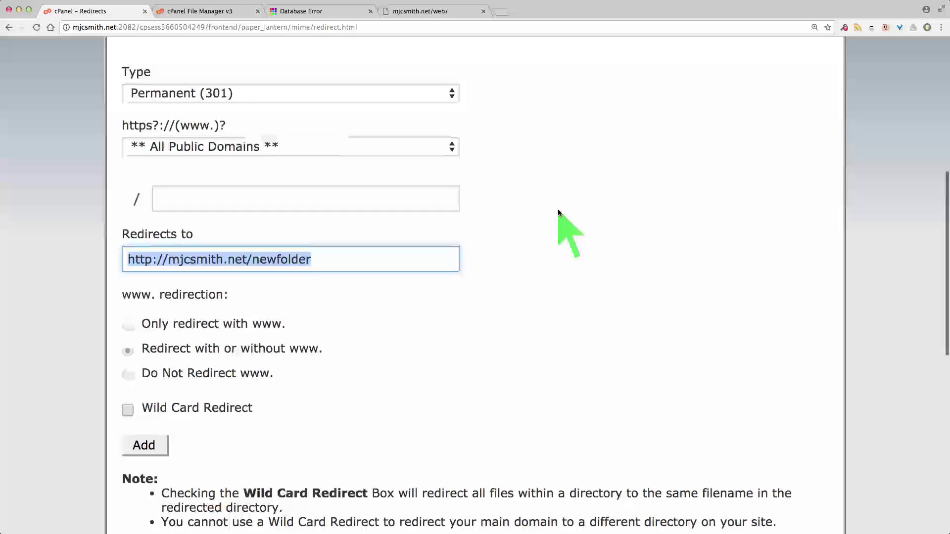
scroll(557, 209, "down", 2)
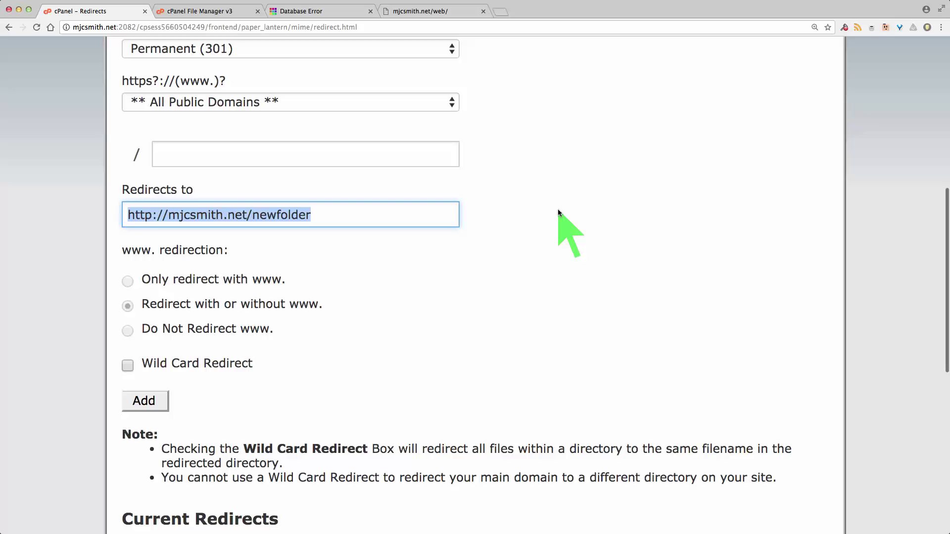
scroll(557, 209, "down", 2)
scroll(557, 209, "down", 2)
scroll(557, 209, "down", 5)
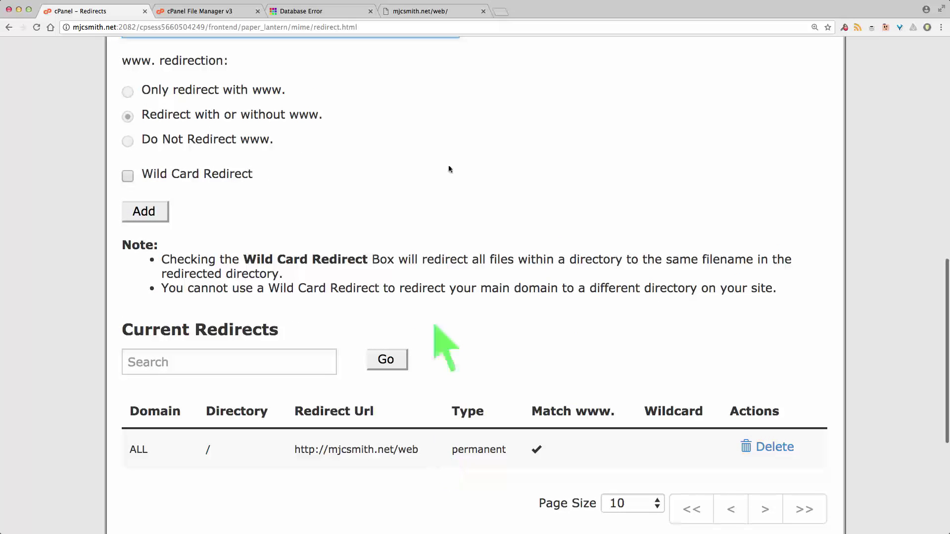
left_click(430, 13)
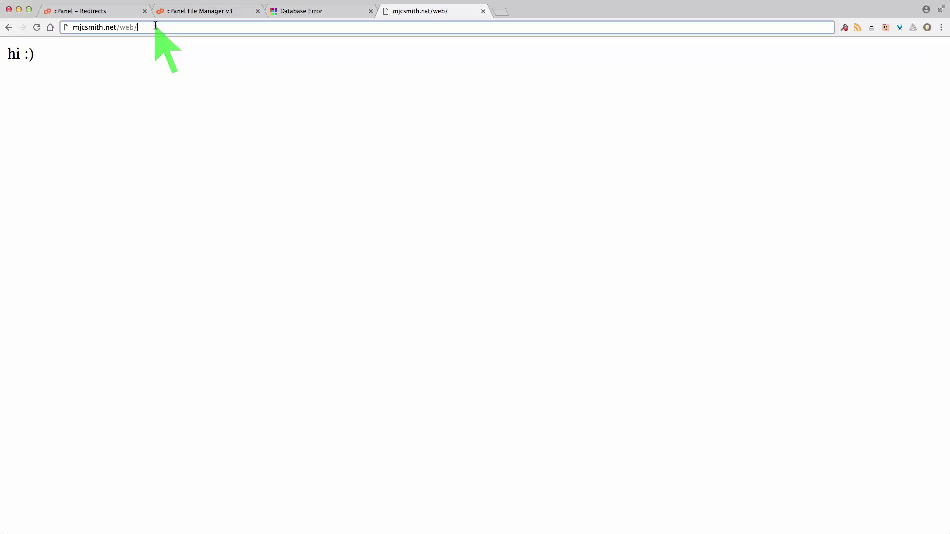
Load mjcsmith.net to confirm it lands on /web/ showing 'hi :)', then return to cPanel Redirects
key("BackSpace")
key("BackSpace")
key("BackSpace")
key("BackSpace")
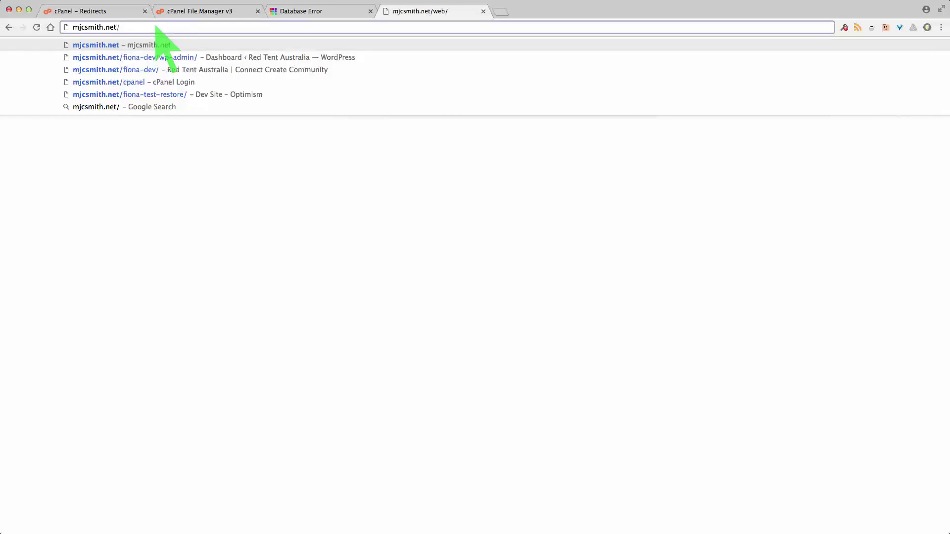
key("BackSpace")
key("Return")
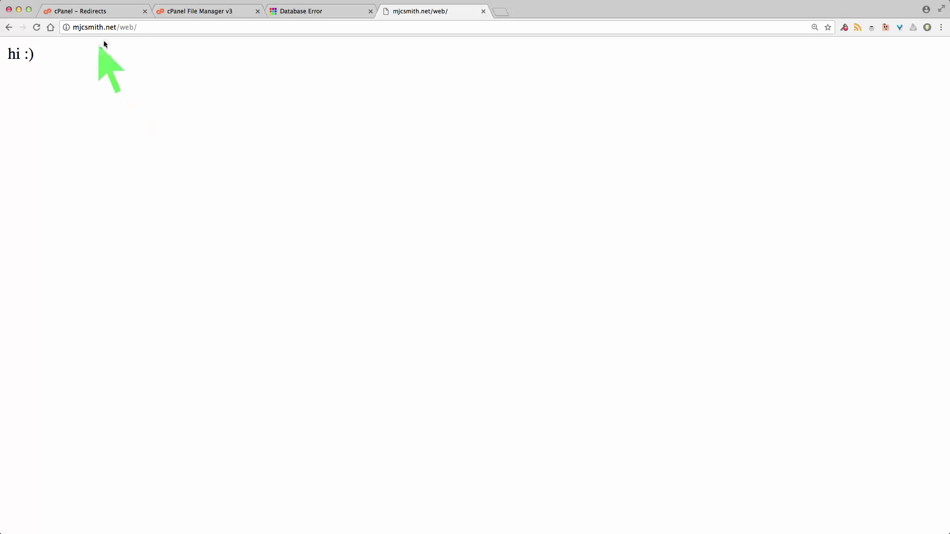
left_click(85, 12)
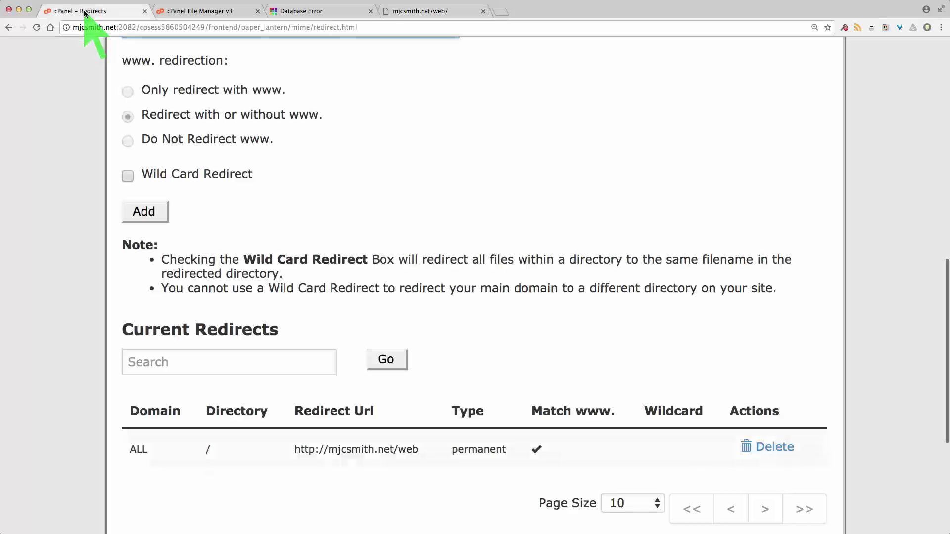
Go back to the cPanel home page and scroll down to the Softaculous Apps Installer section
scroll(60, 128, "up", 15)
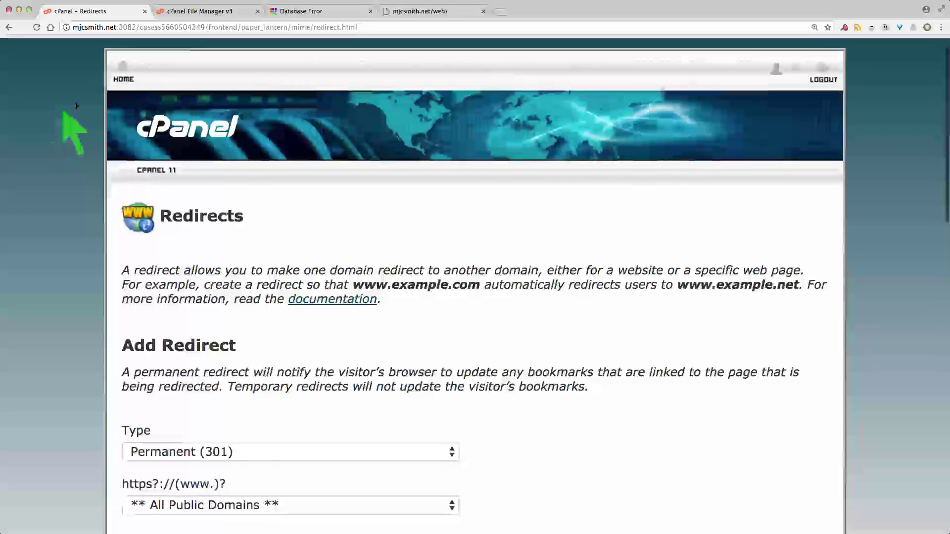
left_click(125, 73)
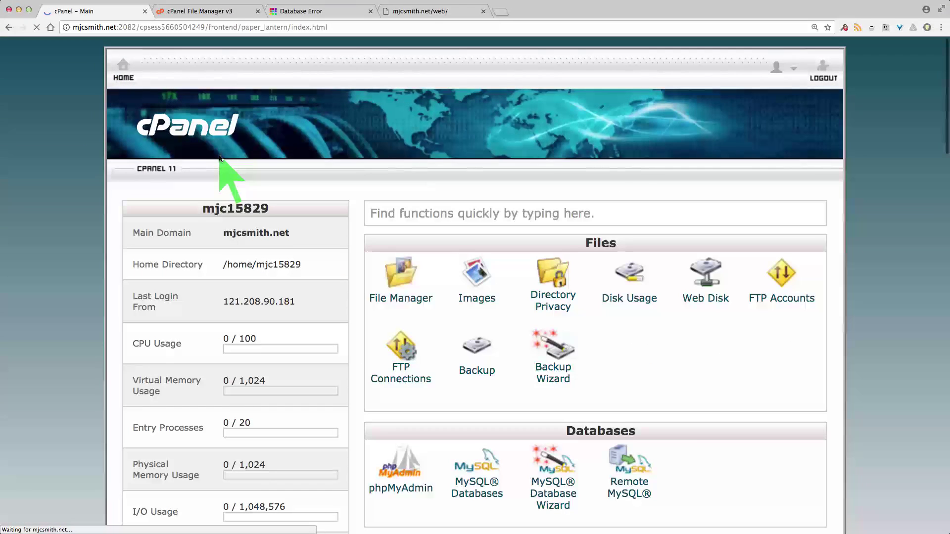
scroll(357, 315, "down", 20)
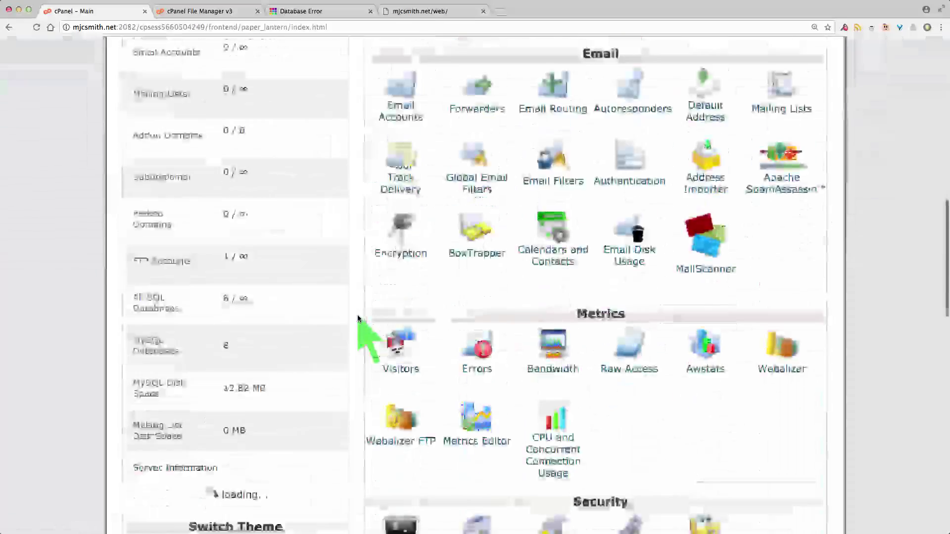
scroll(357, 314, "down", 8)
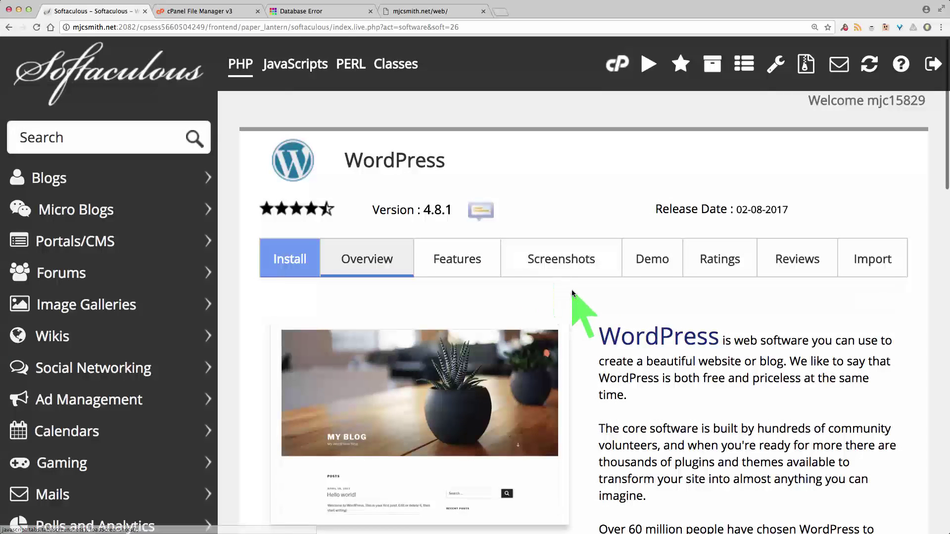
Scroll through the Softaculous WordPress overview to Install Now, which shows 22.80 MB required
scroll(573, 294, "down", 2)
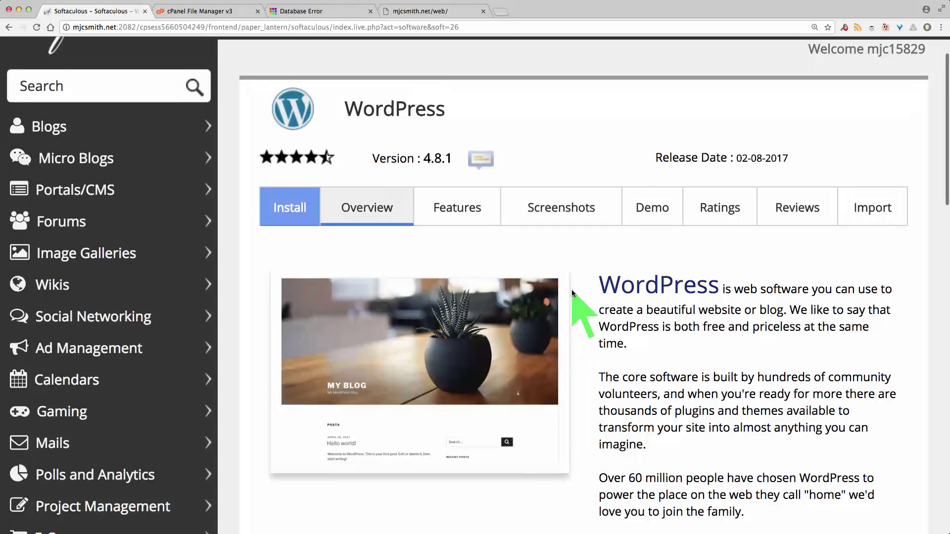
scroll(573, 293, "down", 3)
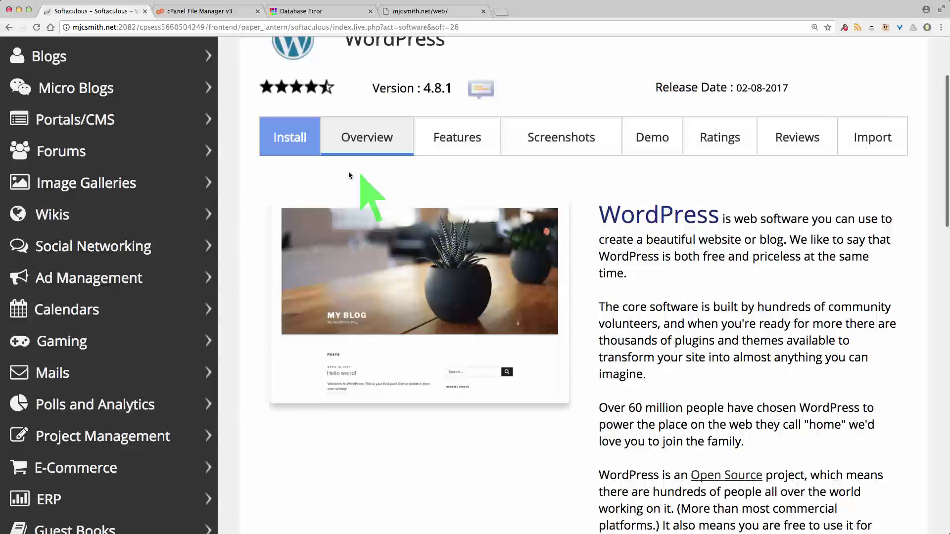
scroll(692, 256, "down", 4)
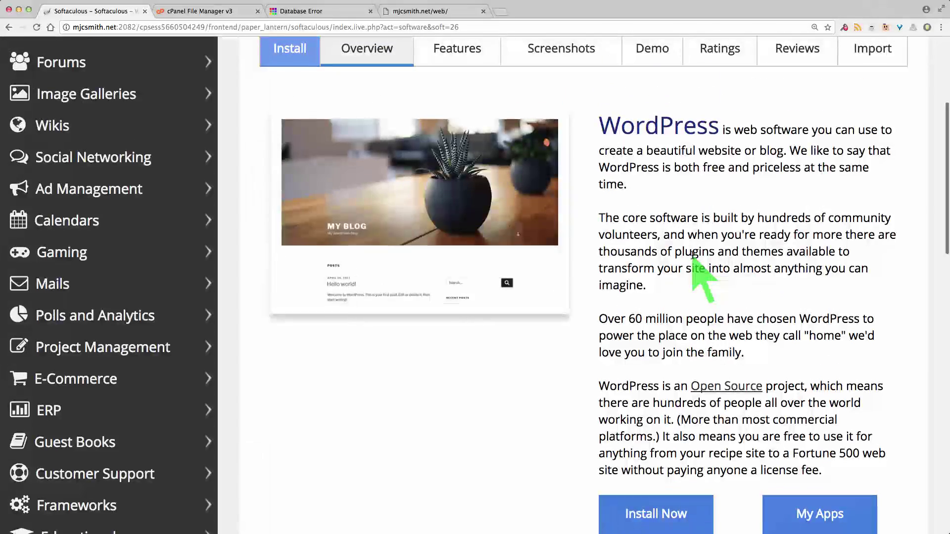
scroll(692, 267, "up", 3)
scroll(239, 161, "up", 7)
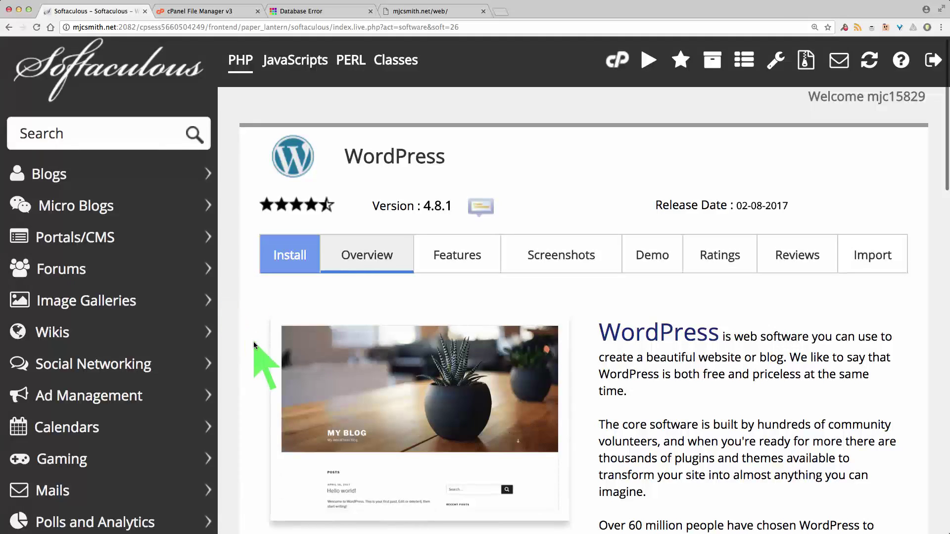
scroll(254, 342, "down", 3)
scroll(254, 343, "down", 5)
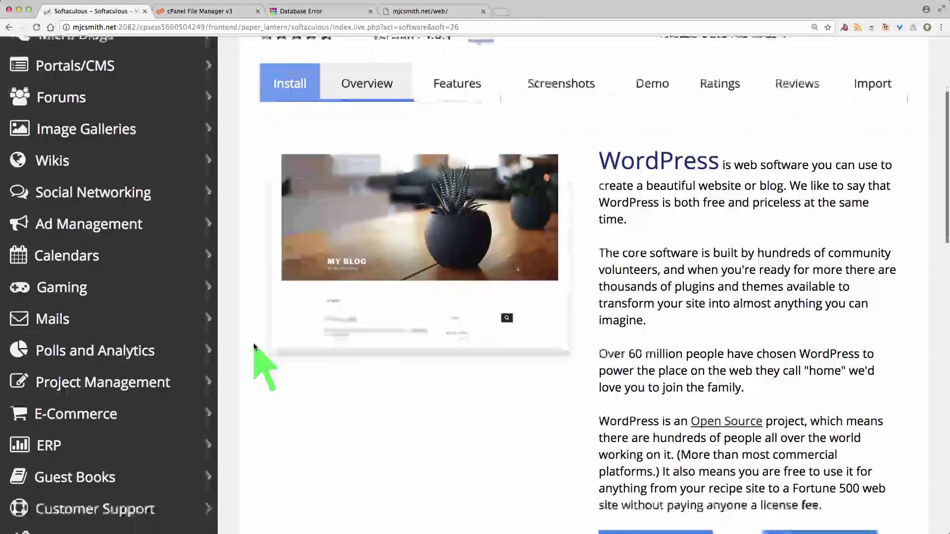
scroll(253, 343, "down", 3)
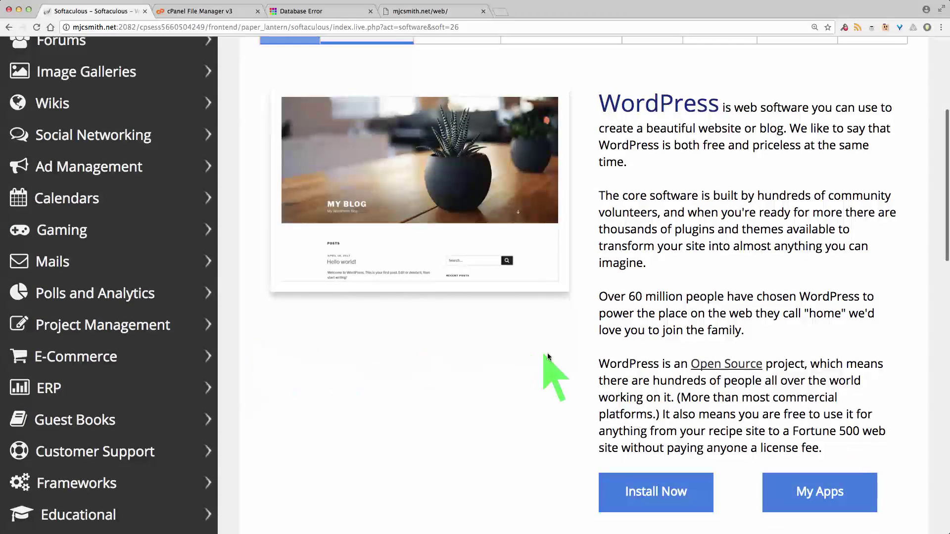
scroll(681, 273, "up", 3)
scroll(676, 267, "down", 7)
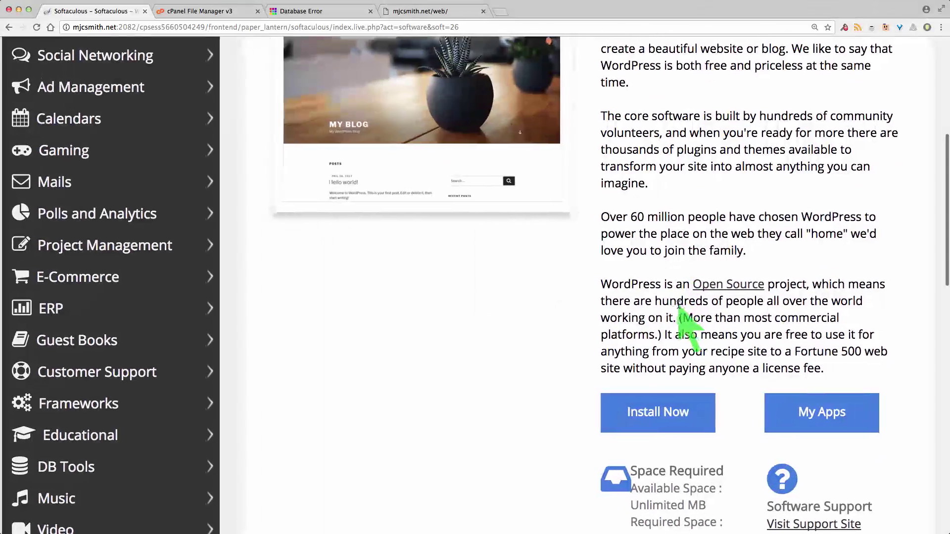
scroll(529, 351, "down", 5)
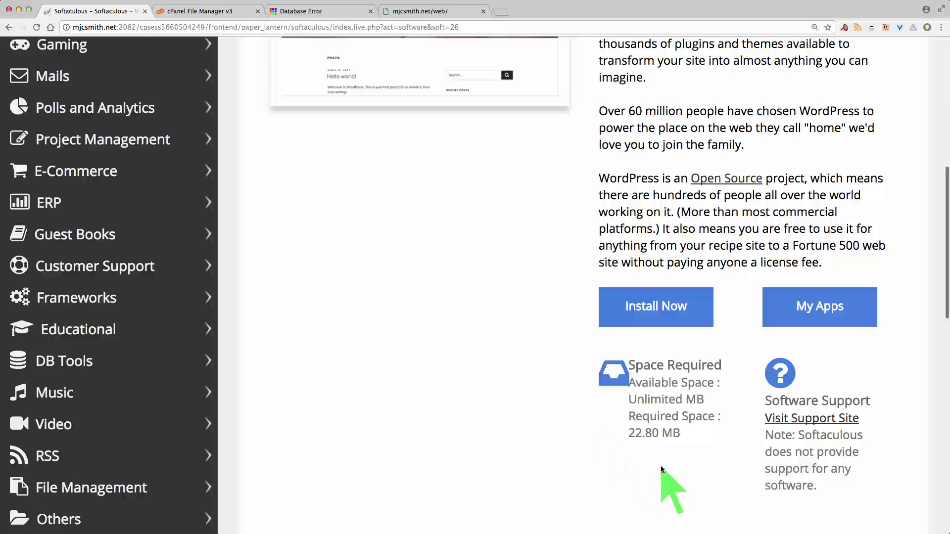
left_click(656, 307)
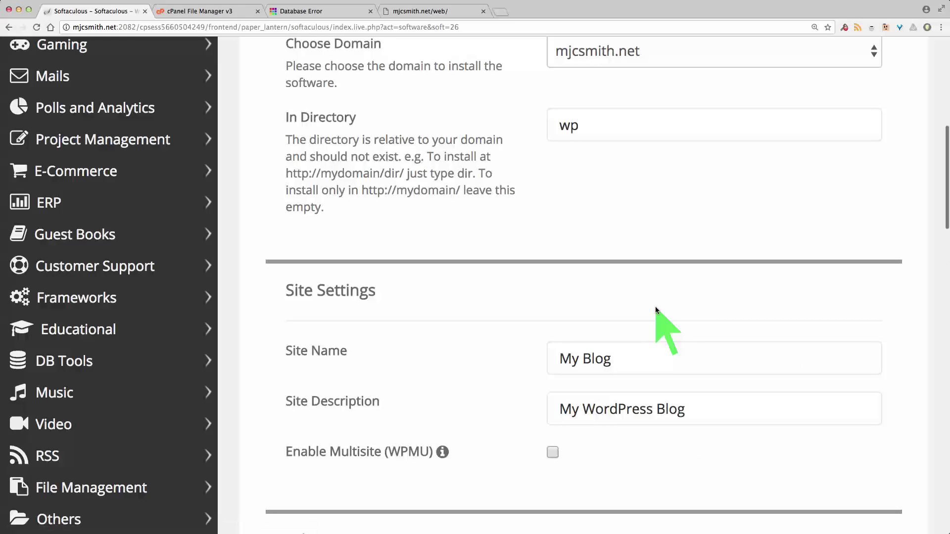
scroll(781, 263, "up", 3)
scroll(800, 257, "up", 3)
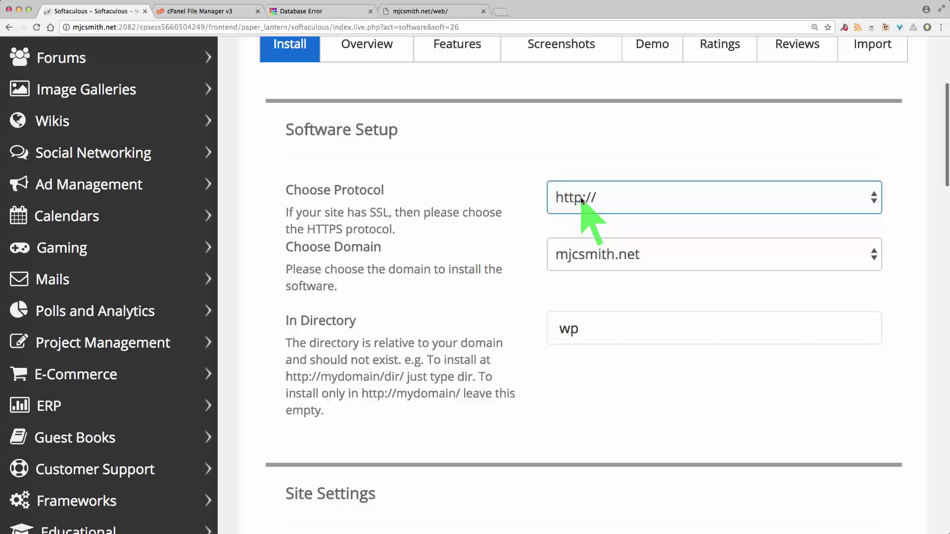
left_click(871, 198)
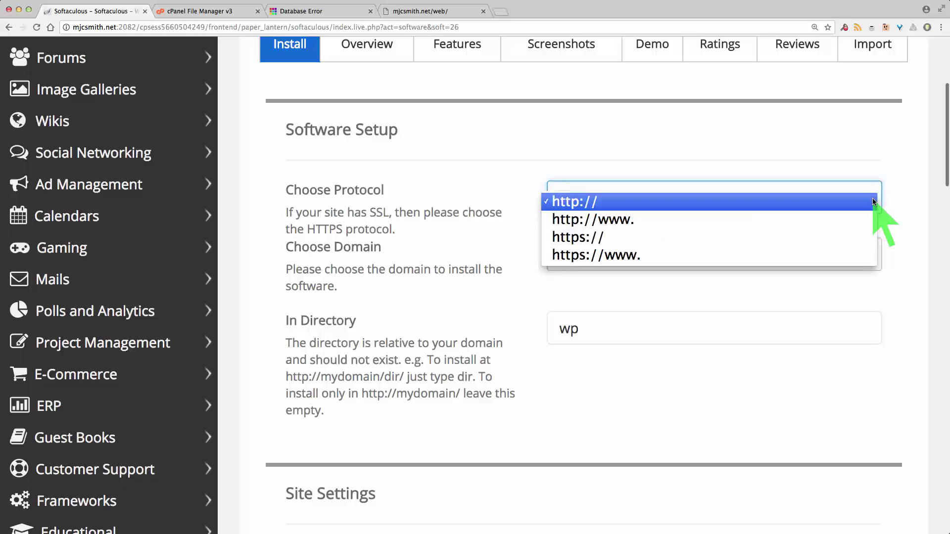
left_click(873, 201)
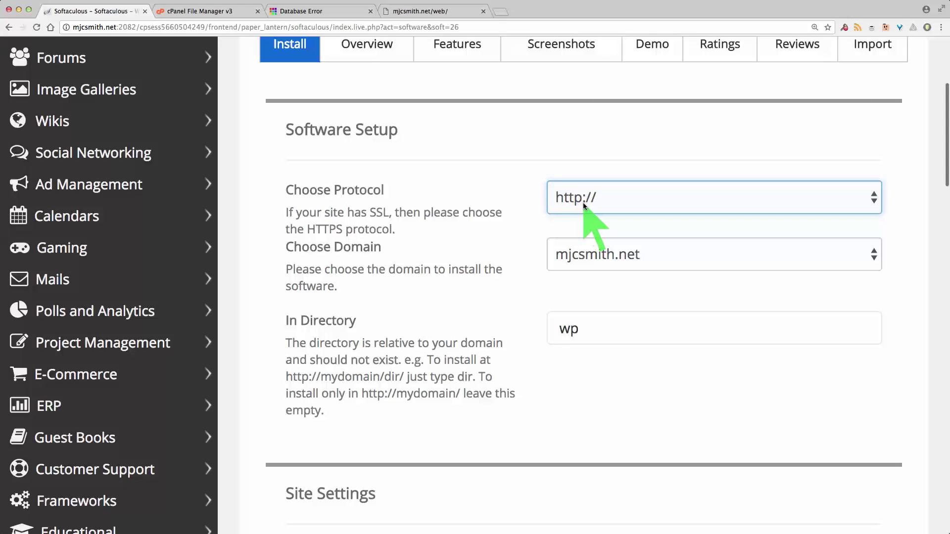
left_click(871, 199)
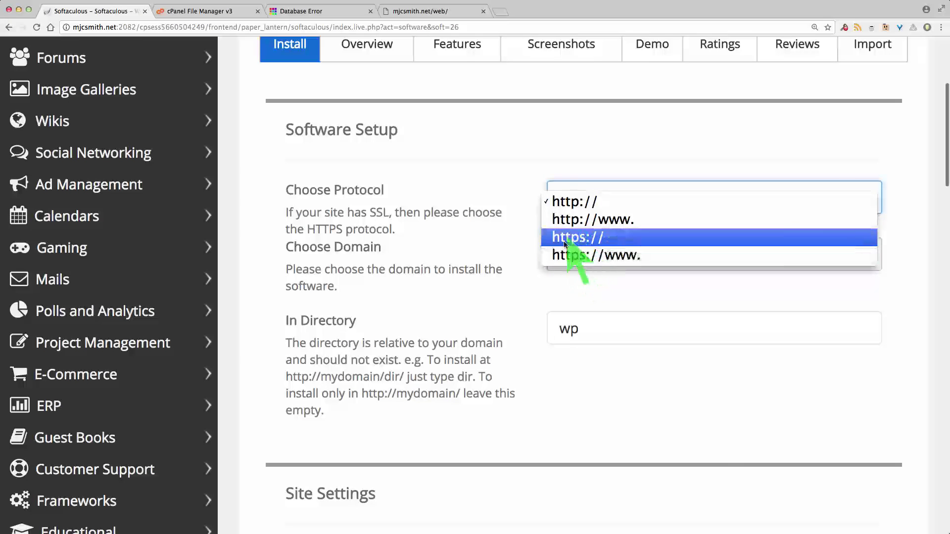
left_click(583, 204)
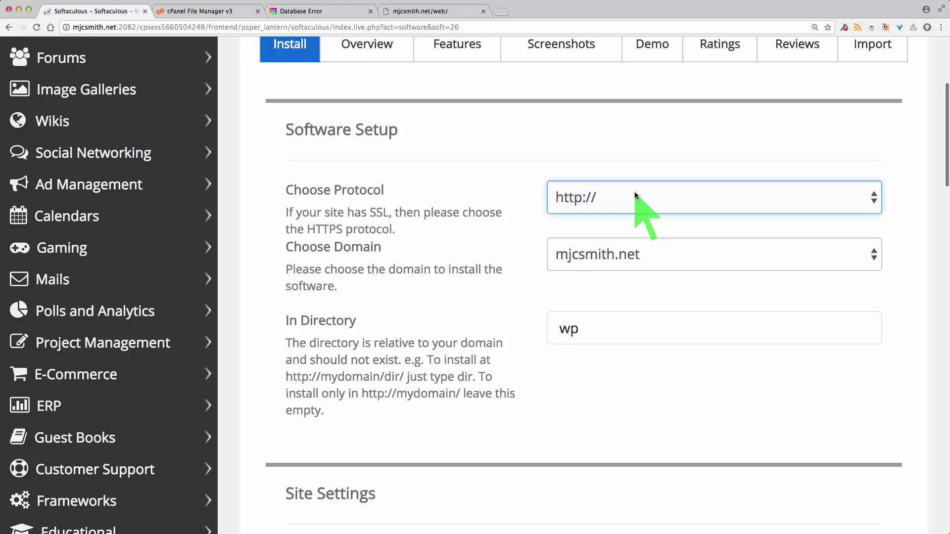
Change the install directory from wp to web
left_click(606, 324)
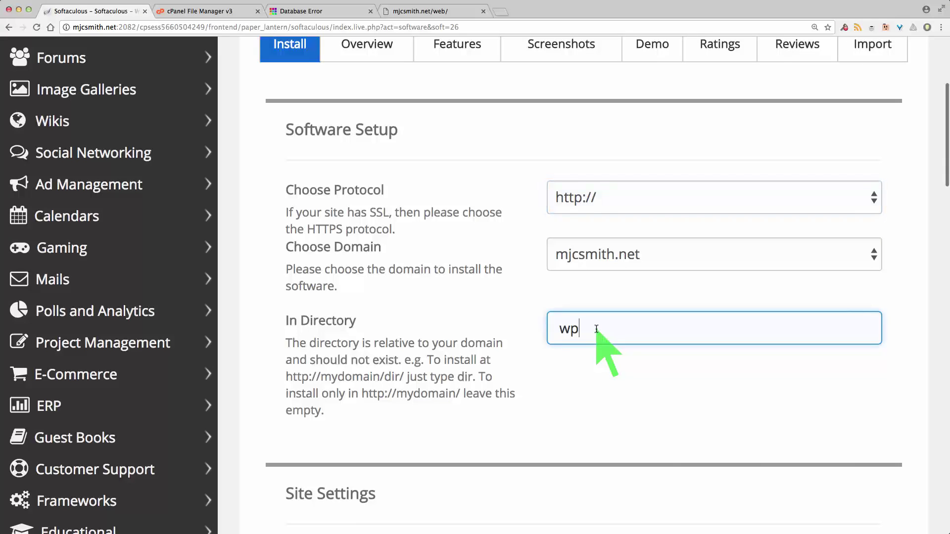
key("BackSpace")
type("eb")
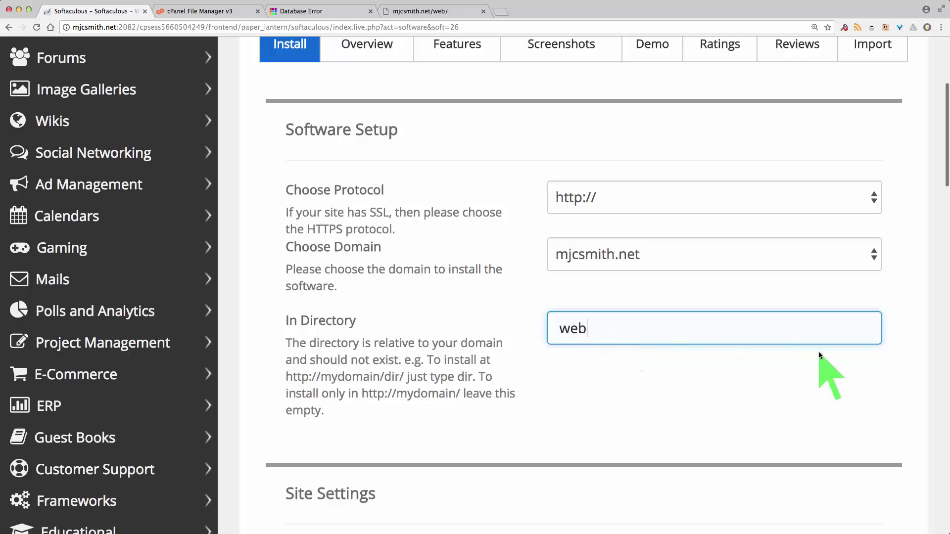
Set the site name to 'Mike on the web' and the description to 'Thoughts and memories'
scroll(900, 355, "down", 6)
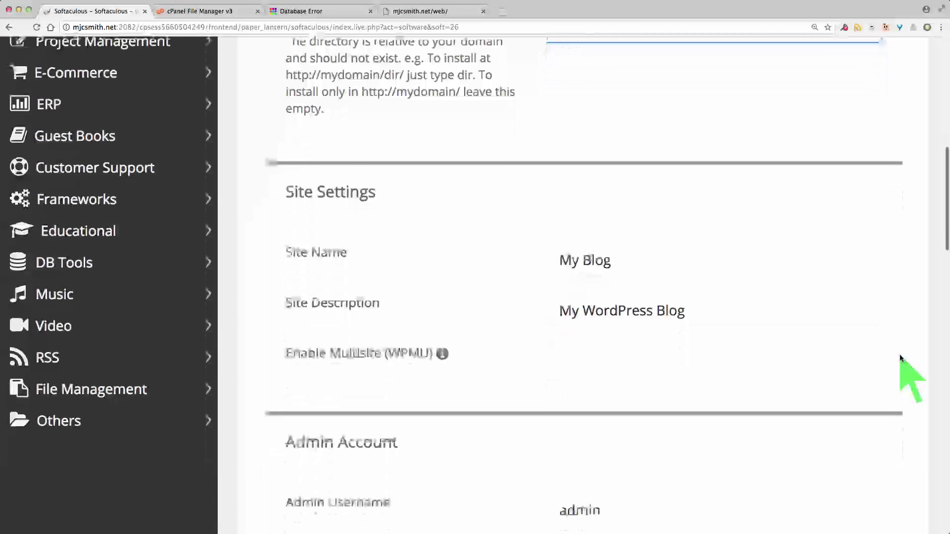
left_click(564, 180)
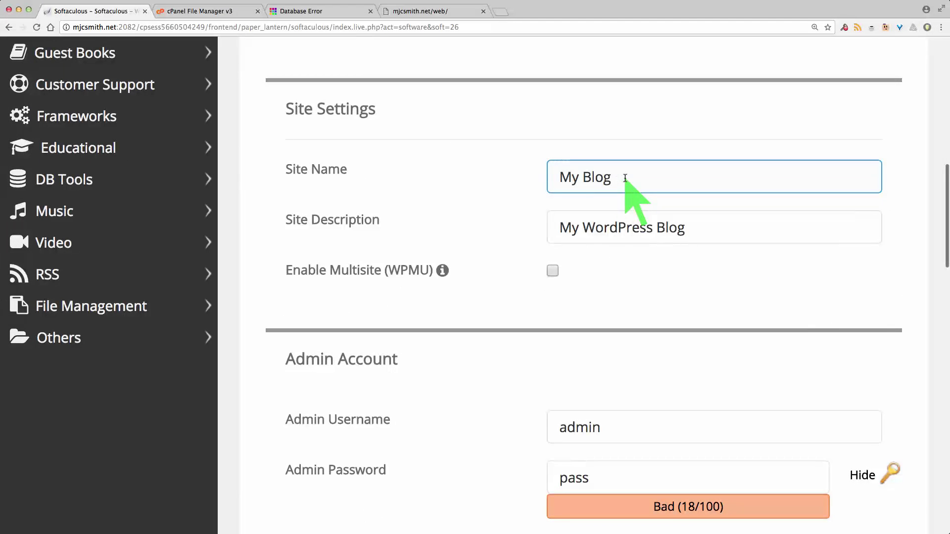
left_click(580, 230)
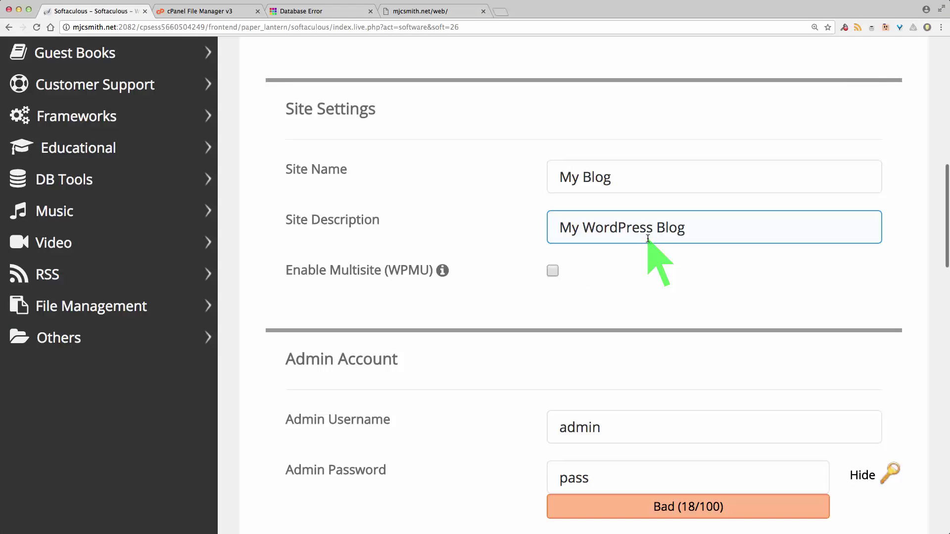
left_click_drag(622, 179, 558, 176)
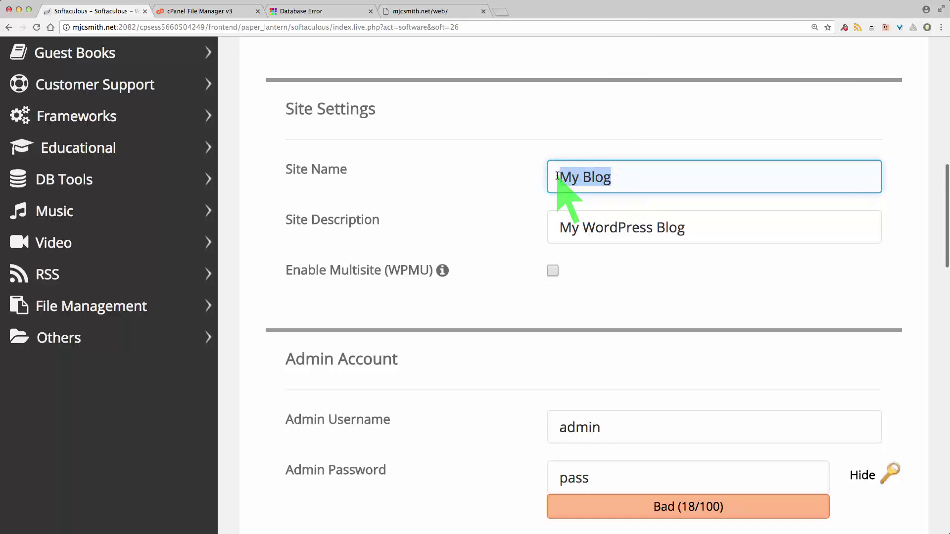
type("Mike")
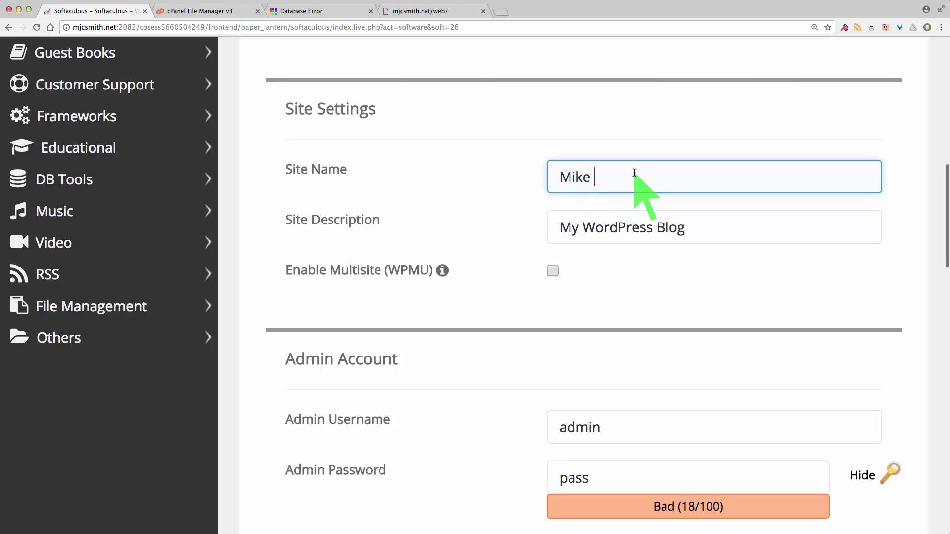
type(" on the web")
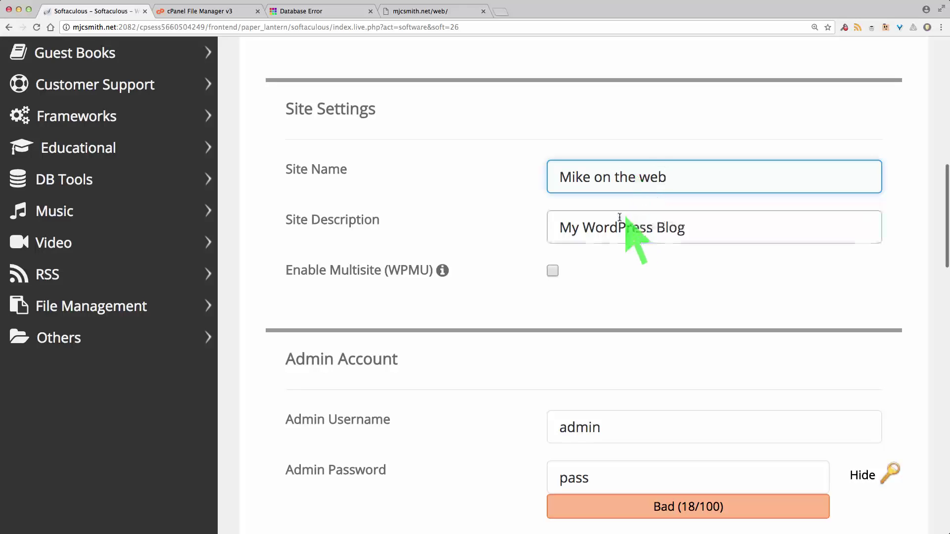
left_click_drag(559, 237, 732, 246)
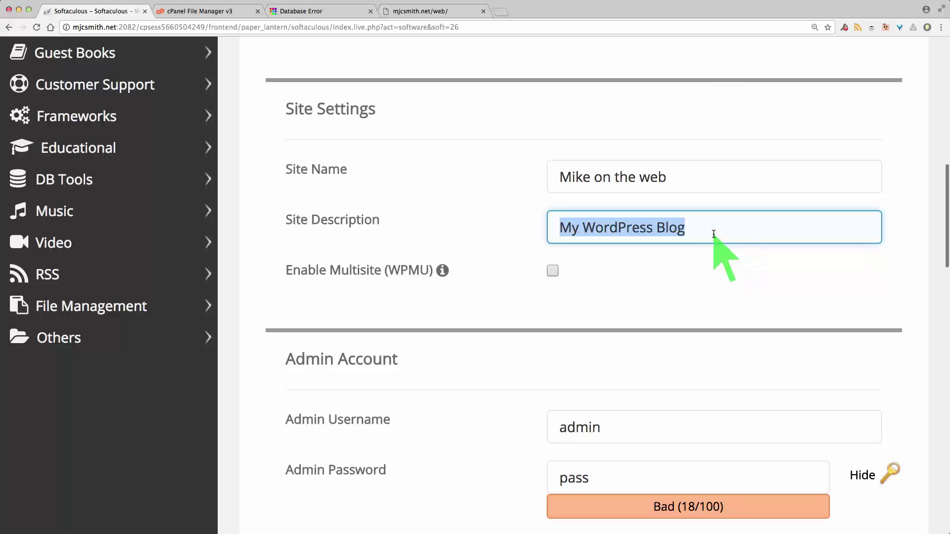
type("Thoughts")
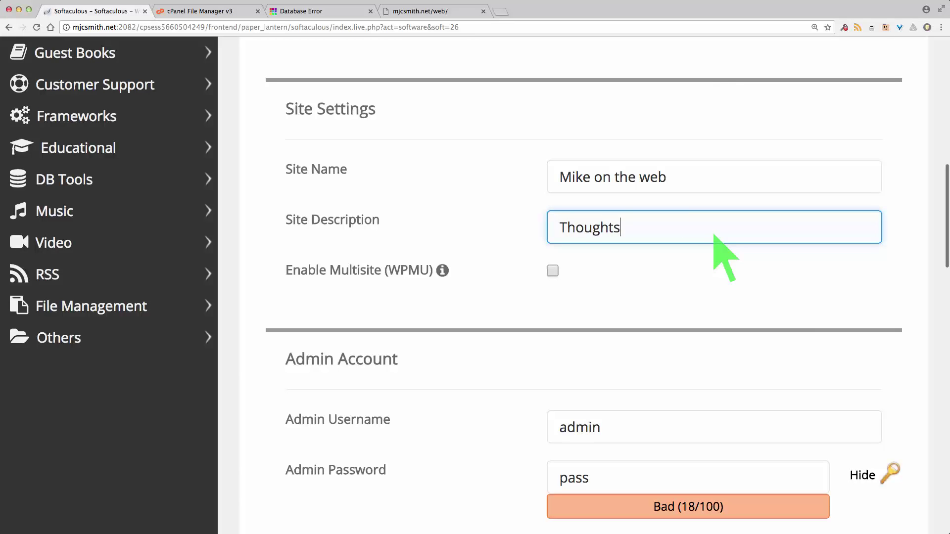
type(" and memories")
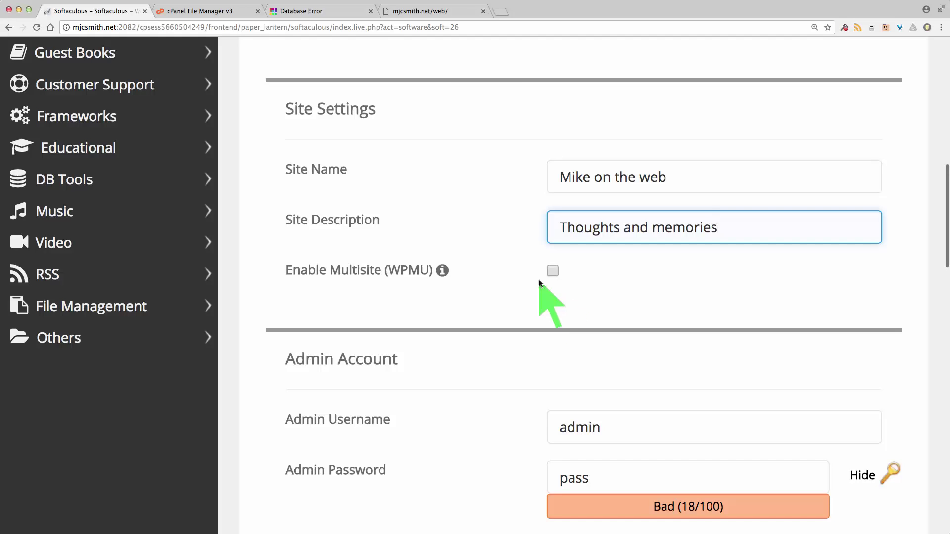
mouse_move(443, 272)
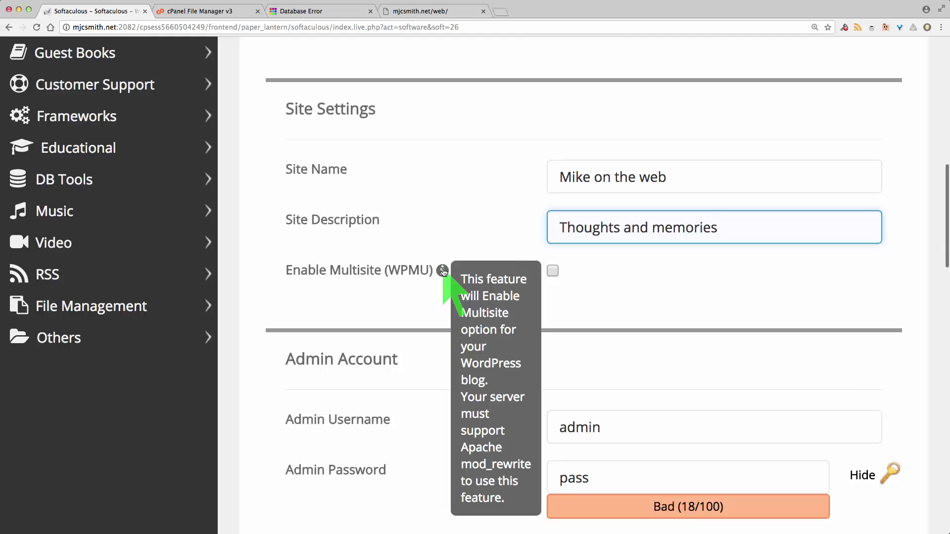
left_click(635, 267)
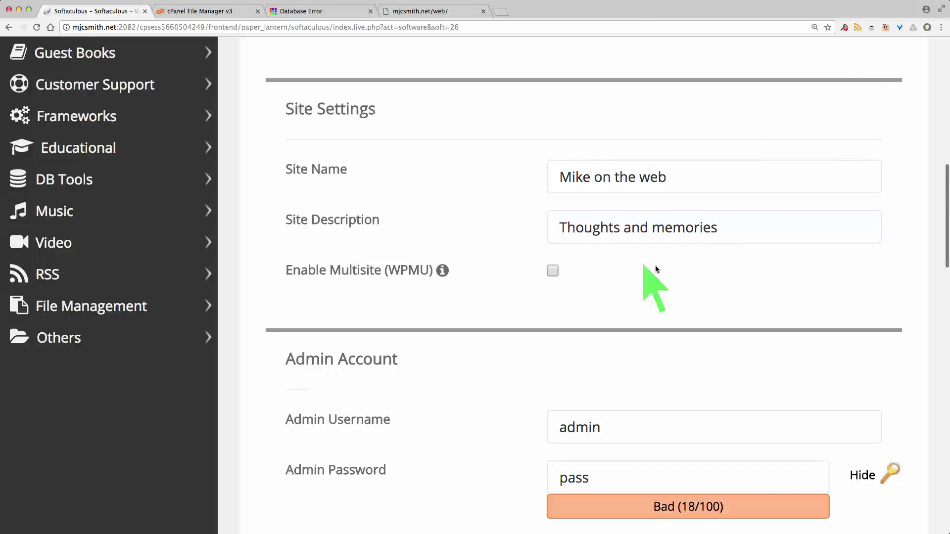
scroll(873, 297, "down", 1)
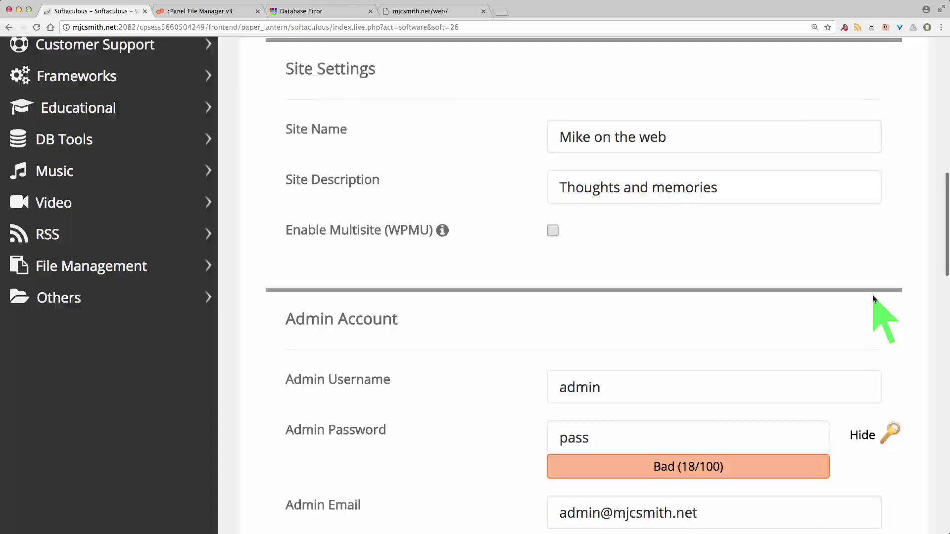
scroll(897, 340, "down", 2)
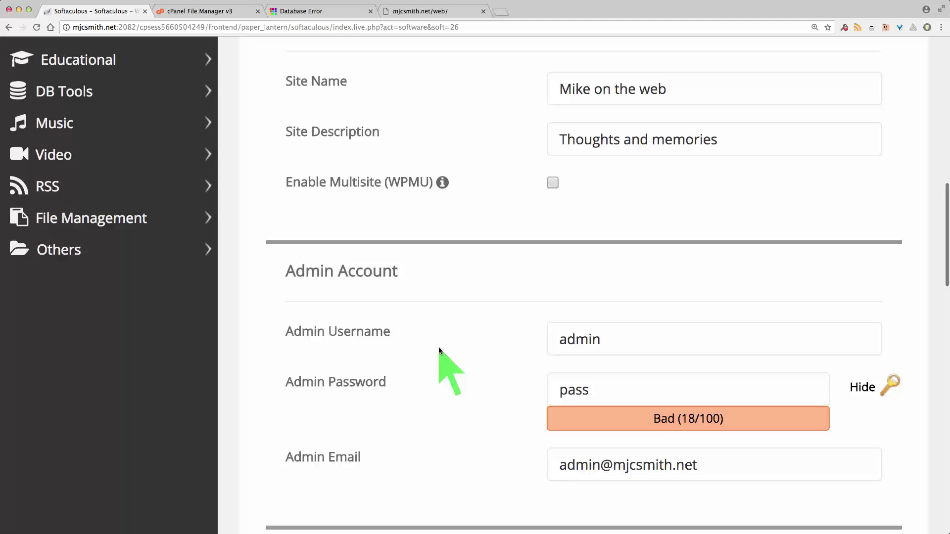
left_click(579, 339)
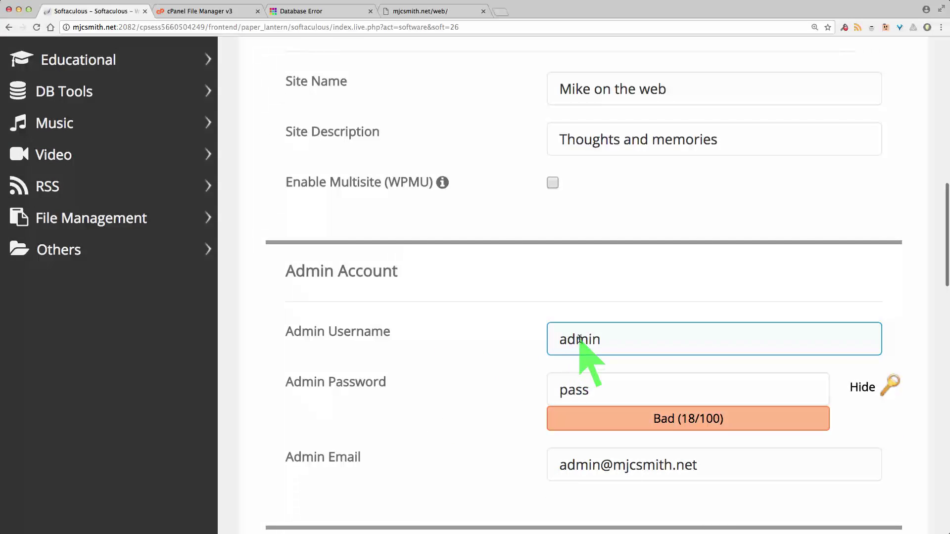
double_click(580, 339)
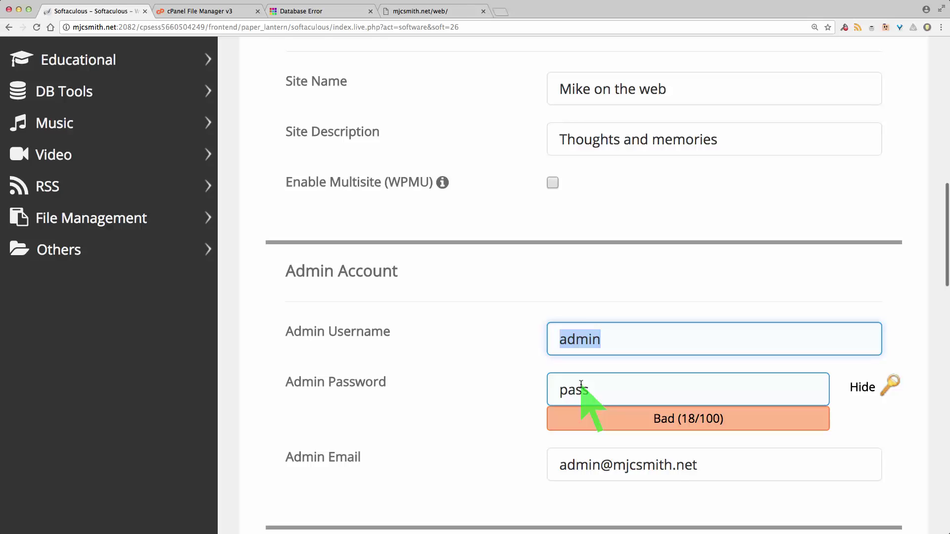
left_click(572, 467)
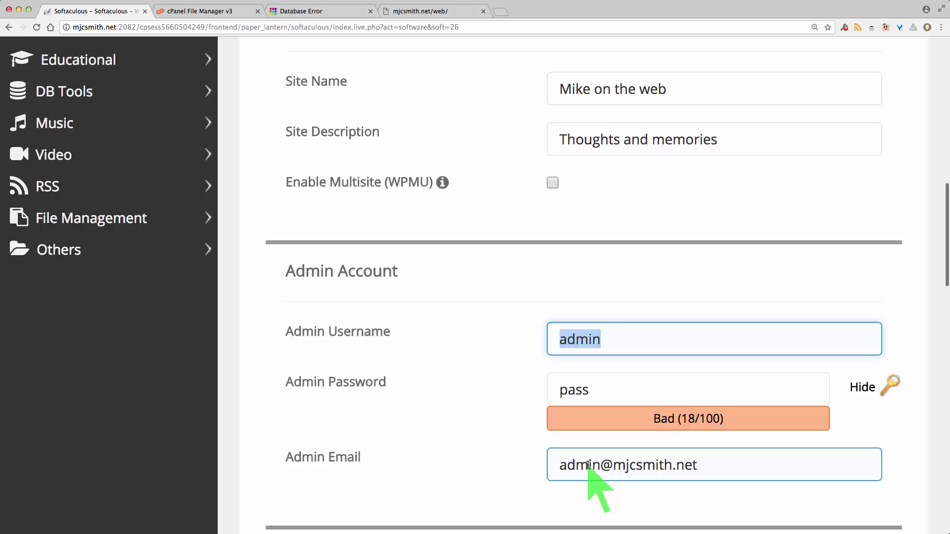
left_click_drag(559, 465, 701, 468)
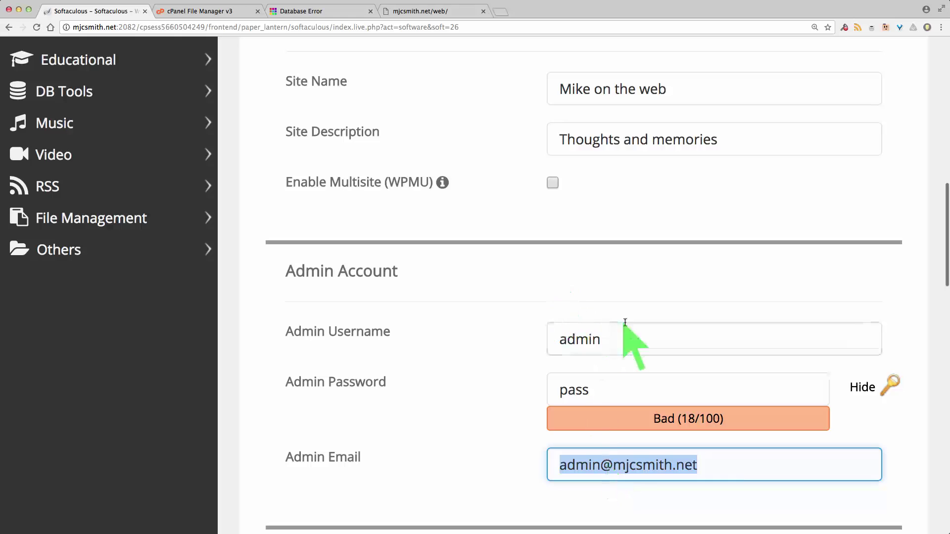
left_click(611, 339)
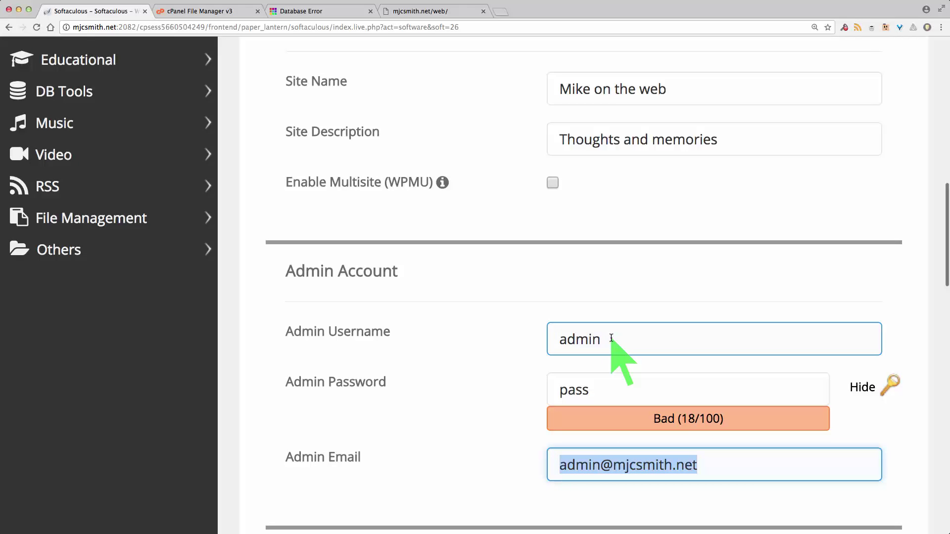
Keep English as the site language and enable the Limit Login Attempts (Loginizer) plugin
scroll(871, 413, "down", 10)
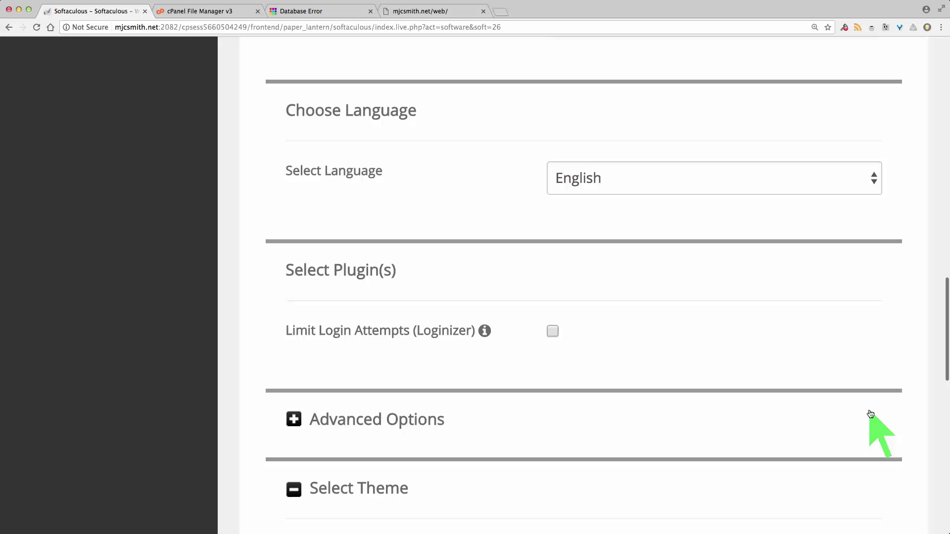
left_click(582, 188)
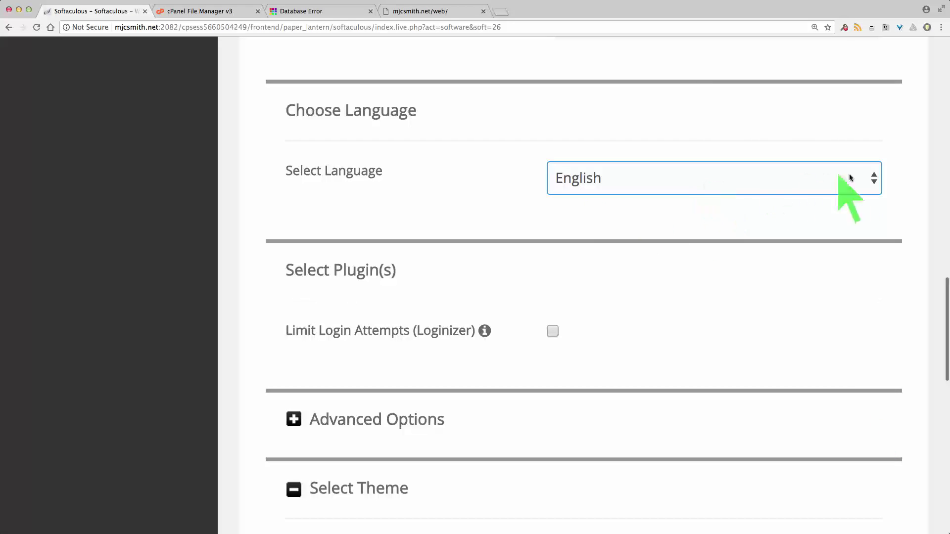
left_click(873, 179)
left_click(873, 179)
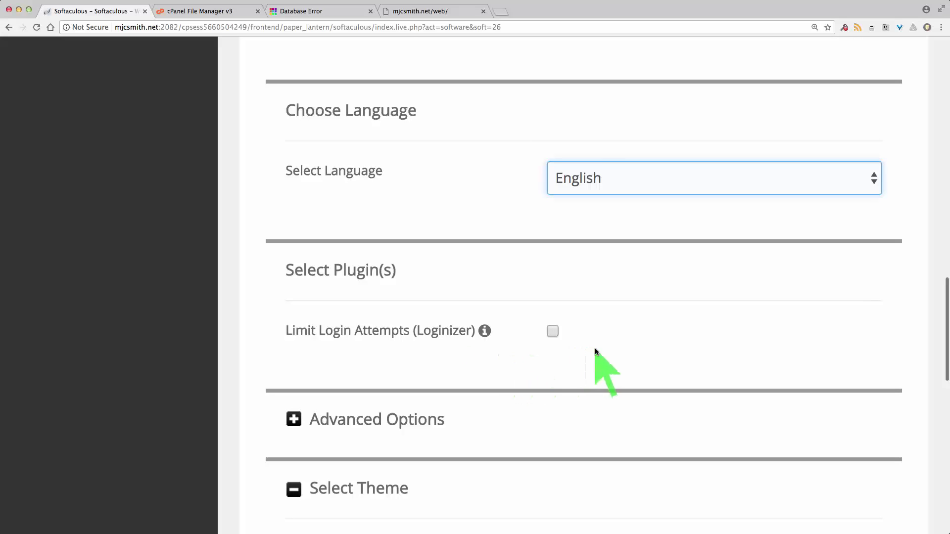
left_click(552, 330)
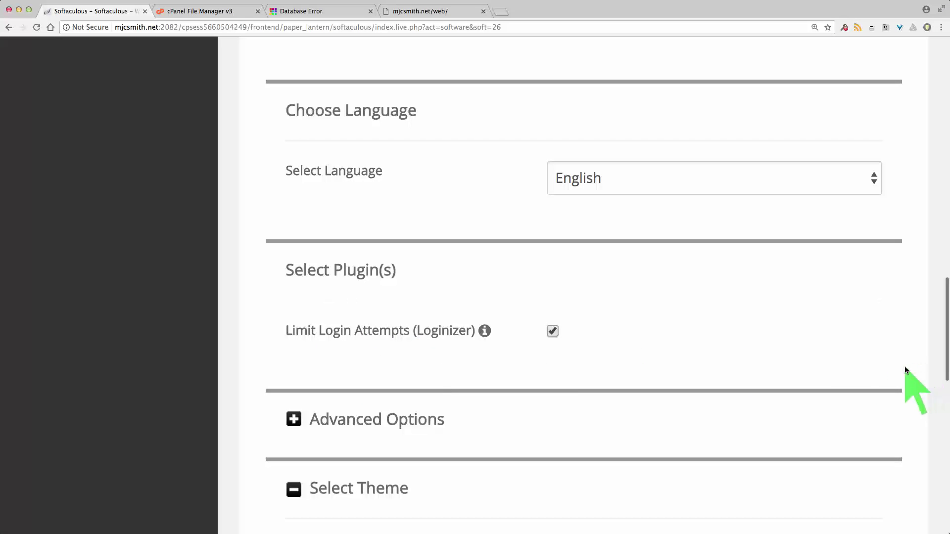
scroll(904, 366, "down", 3)
scroll(904, 367, "down", 2)
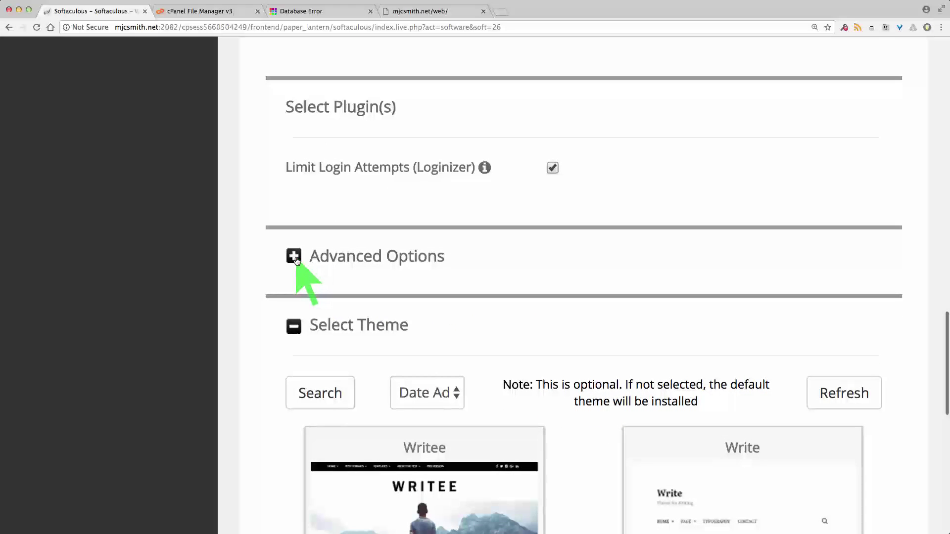
Expand Advanced Options and keep database name wp697 and table prefix wpmr_
left_click(294, 256)
scroll(262, 309, "down", 3)
scroll(263, 311, "down", 2)
left_click(578, 157)
left_click(579, 239)
left_click(596, 163)
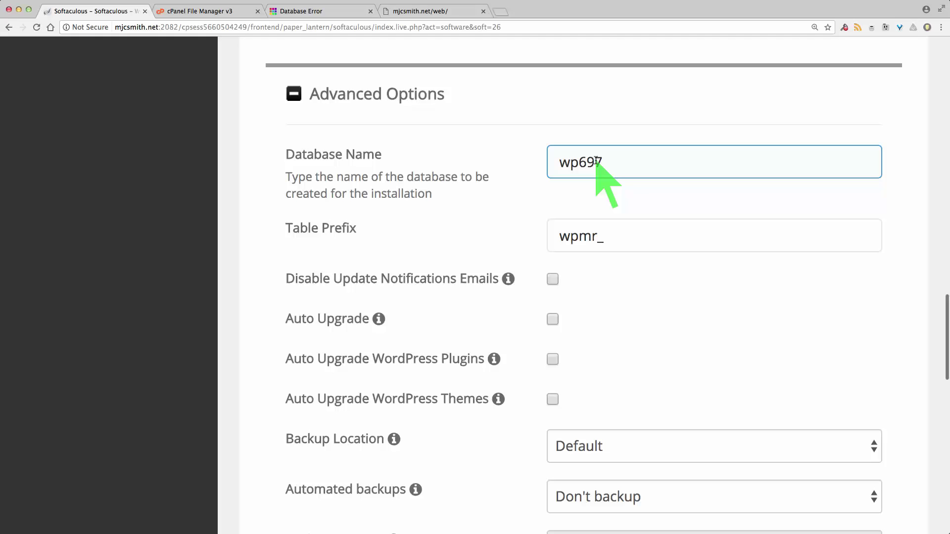
left_click(599, 235)
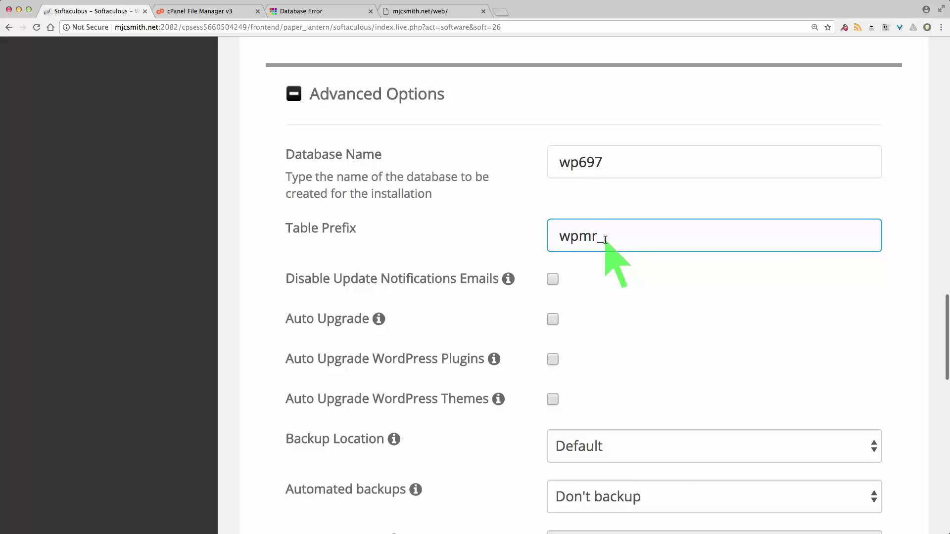
left_click(772, 297)
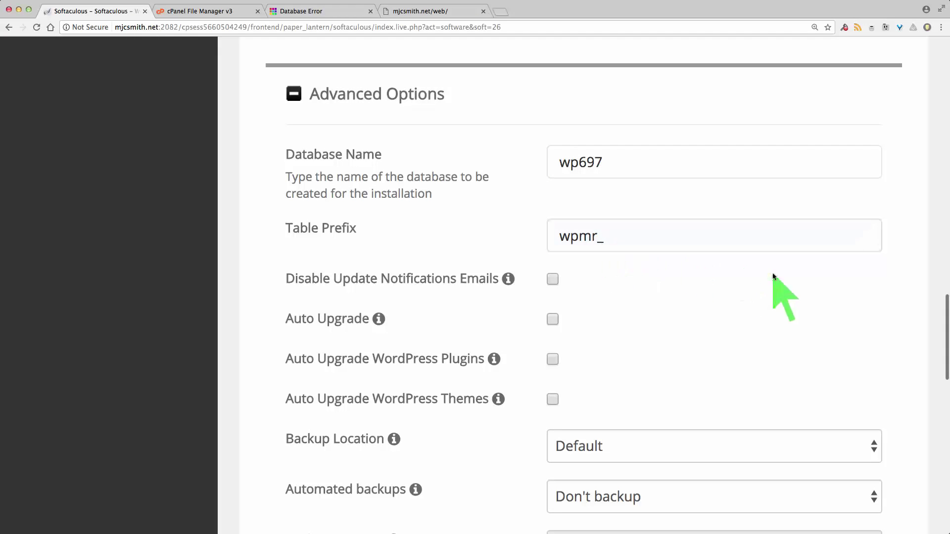
Review the Auto Upgrade option's info, leaving auto-upgrades unchecked and no automated backups
scroll(895, 276, "down", 2)
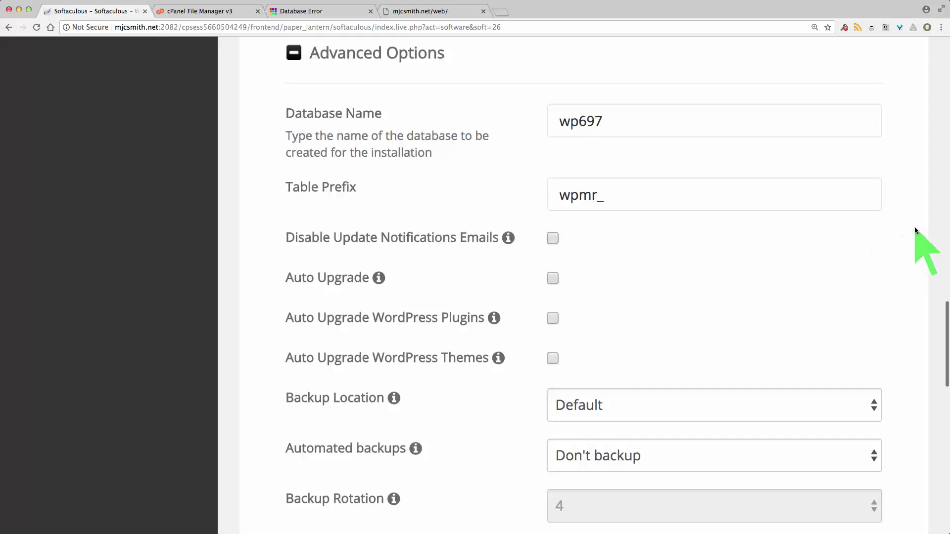
scroll(915, 228, "up", 2)
scroll(915, 228, "down", 1)
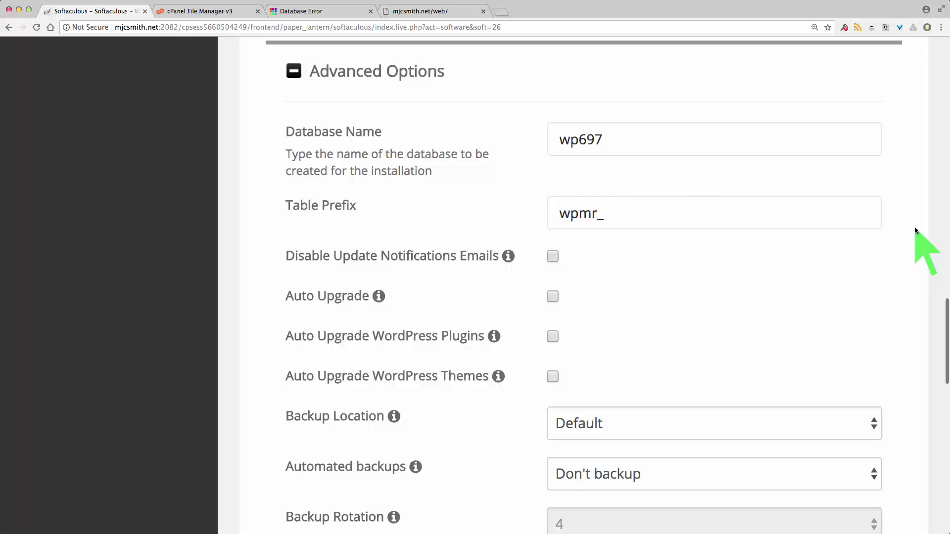
mouse_move(379, 298)
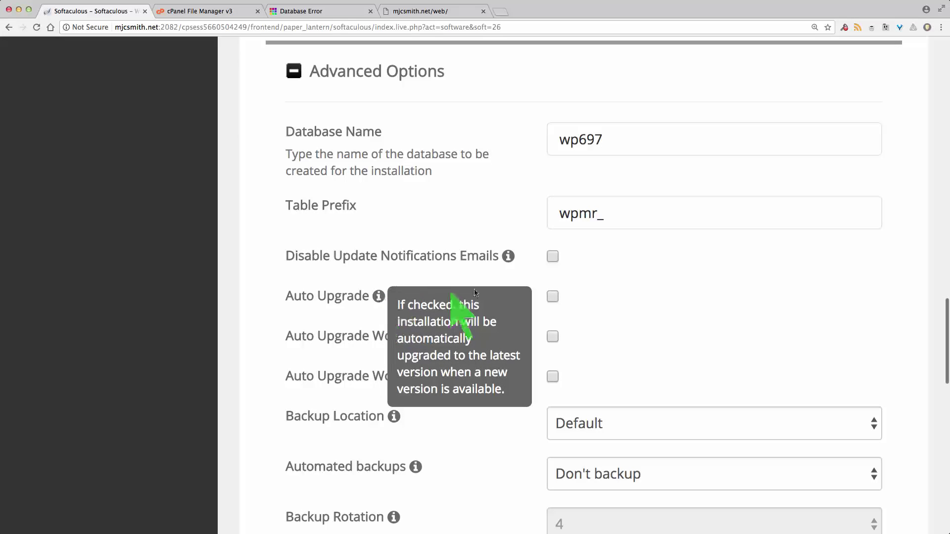
mouse_move(377, 296)
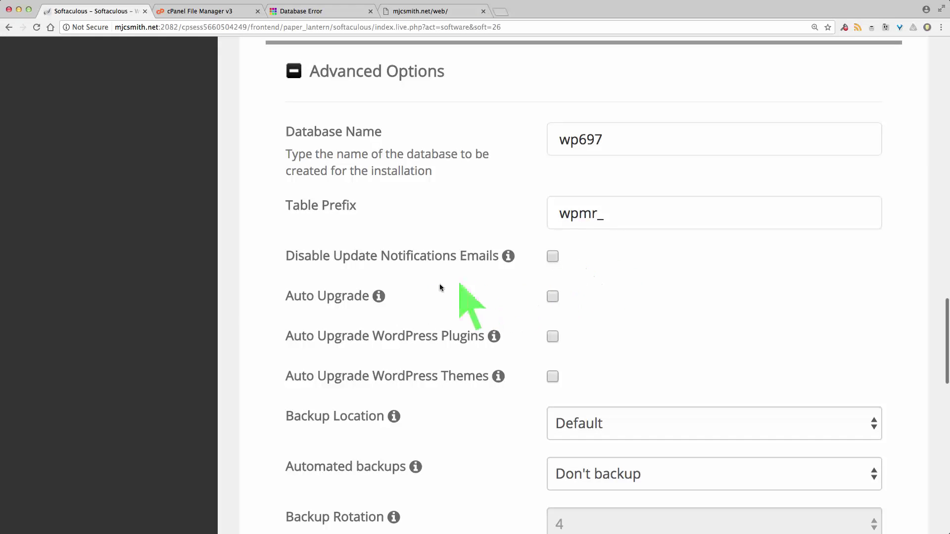
mouse_move(451, 299)
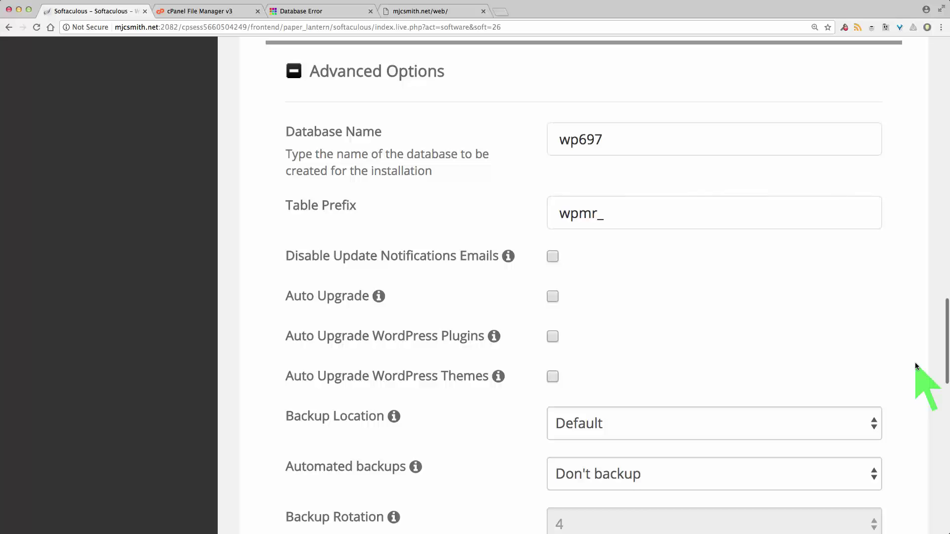
Schedule automated backups 'Once a week' and keep backup rotation at 4
scroll(915, 364, "down", 3)
scroll(915, 364, "down", 1)
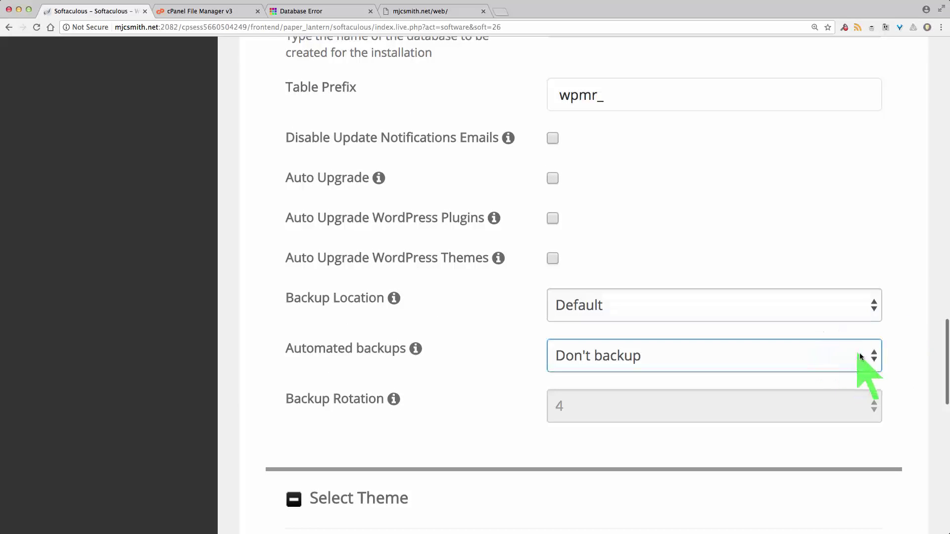
left_click(711, 364)
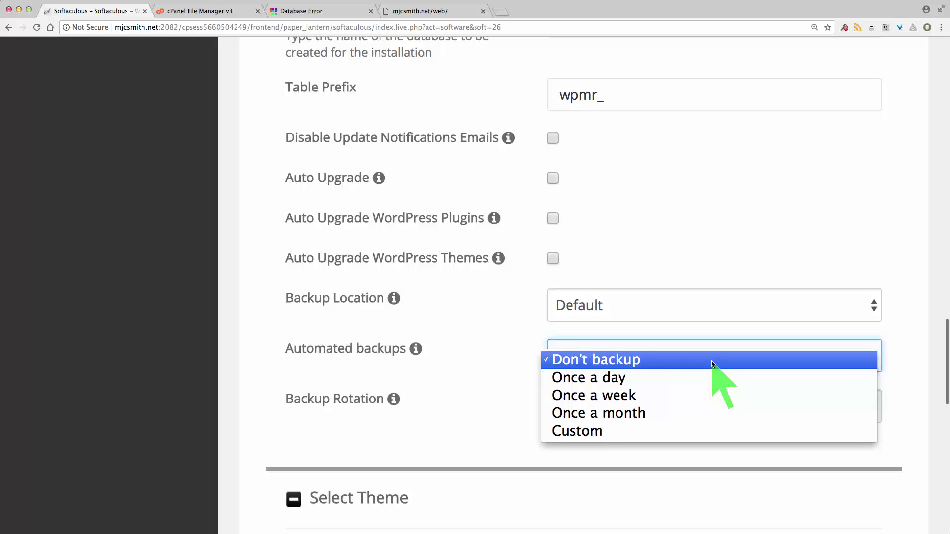
left_click(687, 396)
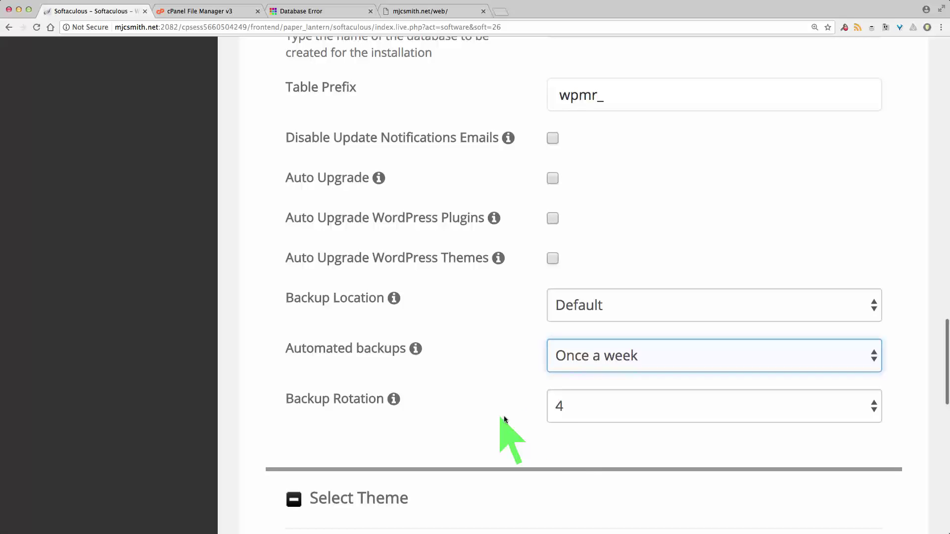
left_click(629, 414)
left_click(629, 414)
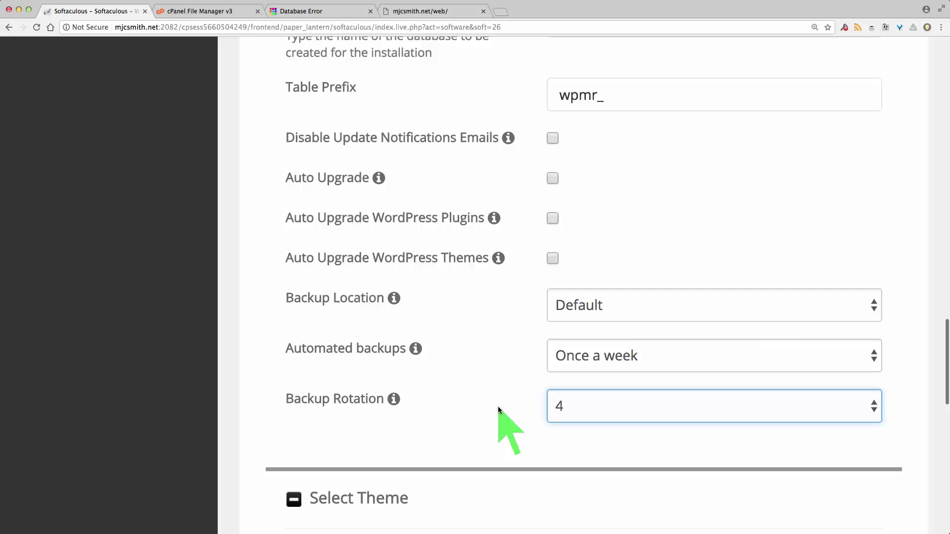
scroll(899, 384, "down", 1)
scroll(898, 384, "down", 5)
scroll(898, 384, "up", 5)
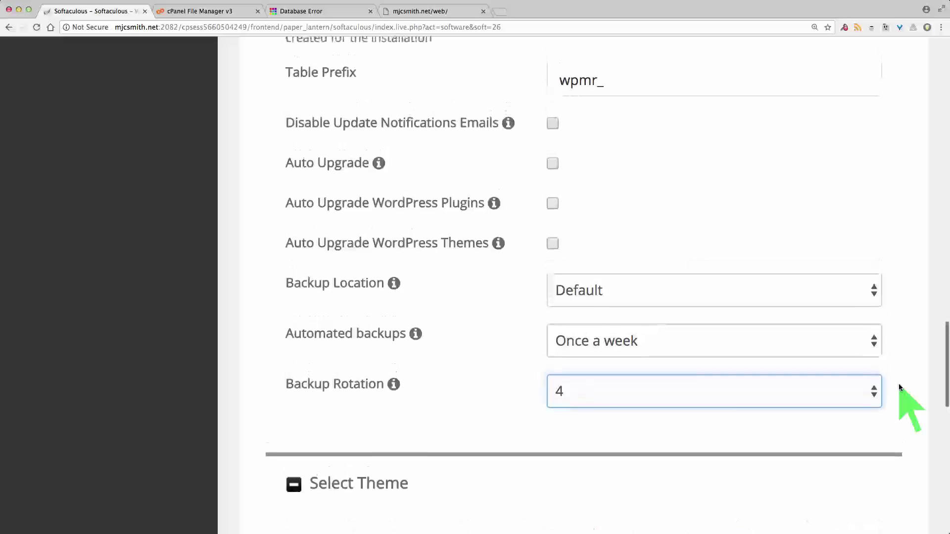
scroll(898, 384, "up", 5)
scroll(899, 387, "down", 15)
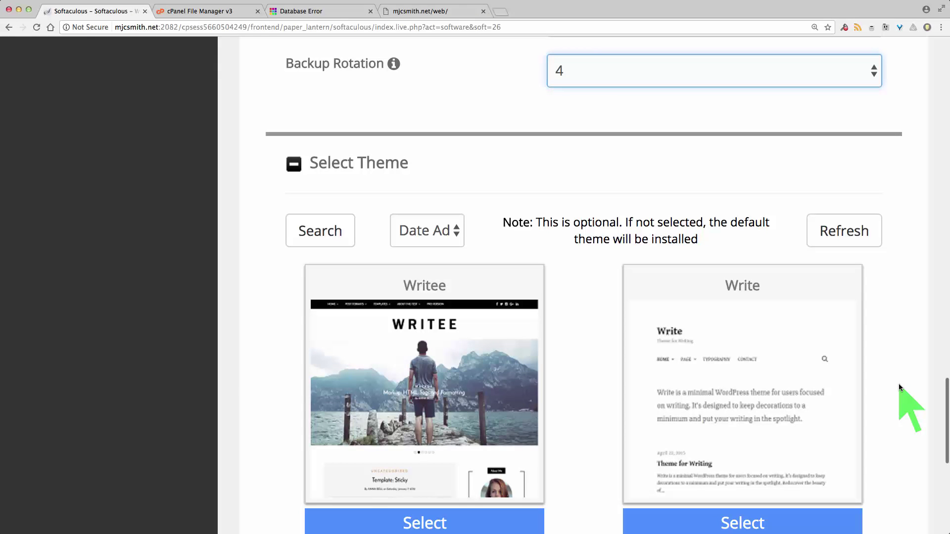
scroll(898, 383, "down", 3)
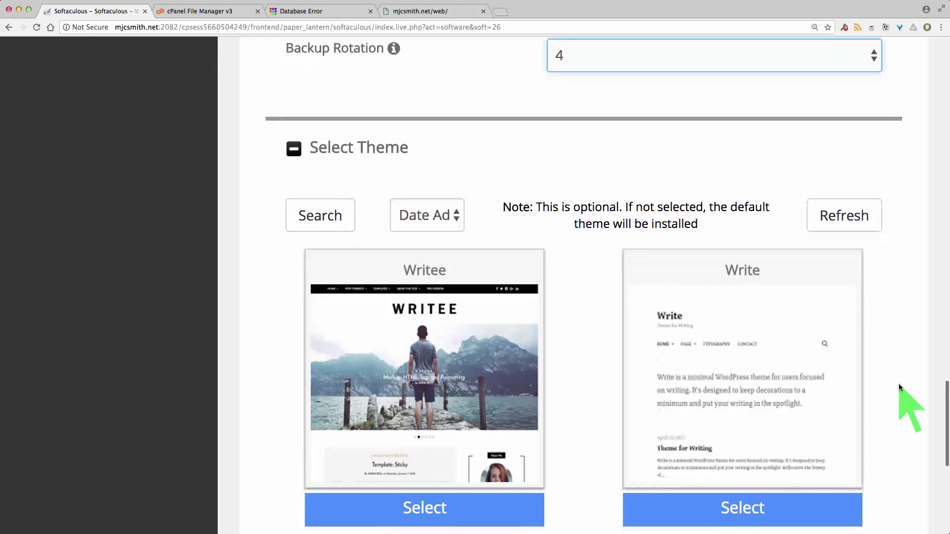
scroll(898, 384, "up", 2)
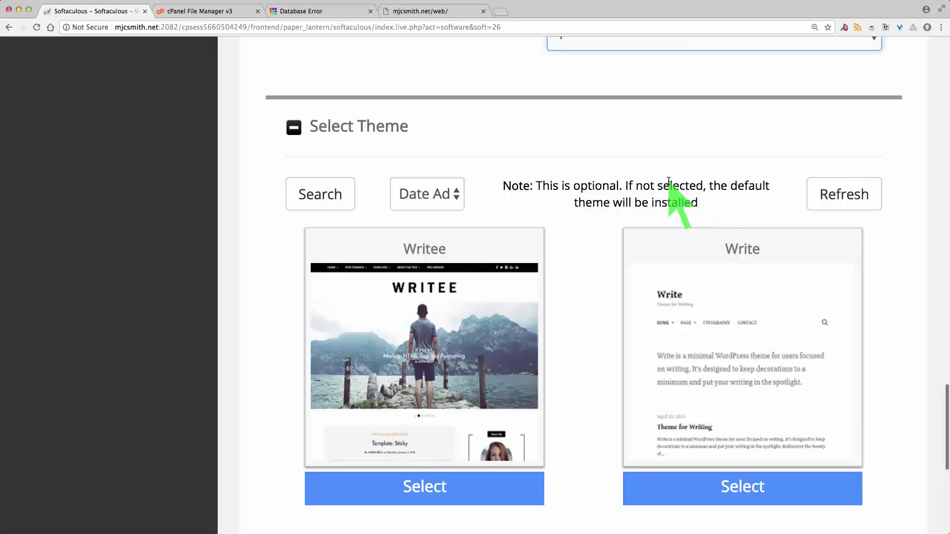
scroll(885, 352, "down", 5)
scroll(885, 352, "down", 5)
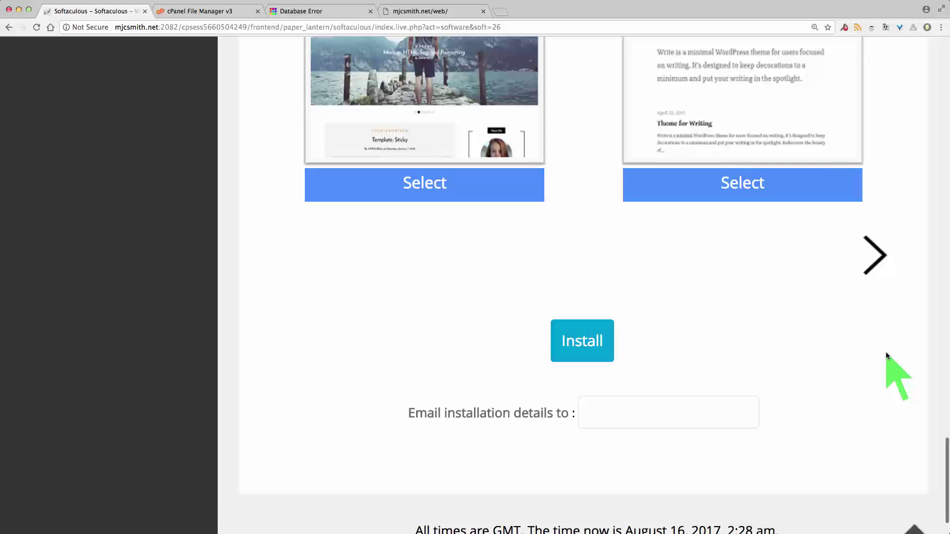
left_click(599, 417)
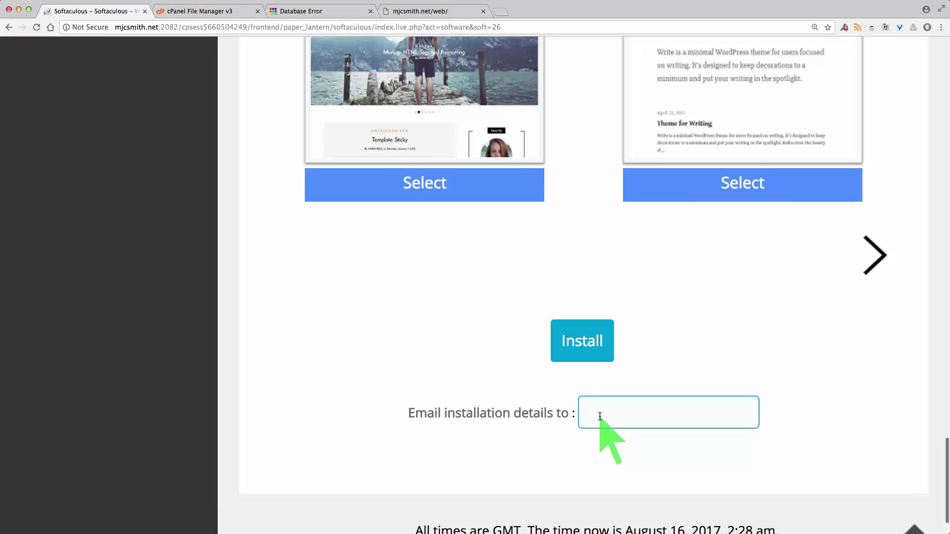
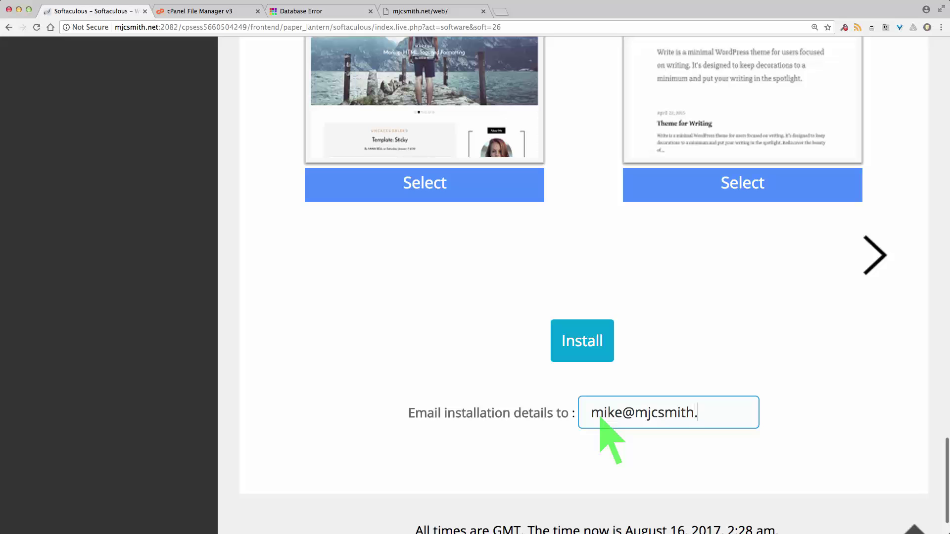
Enter the owner's e-mail address at the site's domain to receive the installation details
scroll(873, 193, "up", 10)
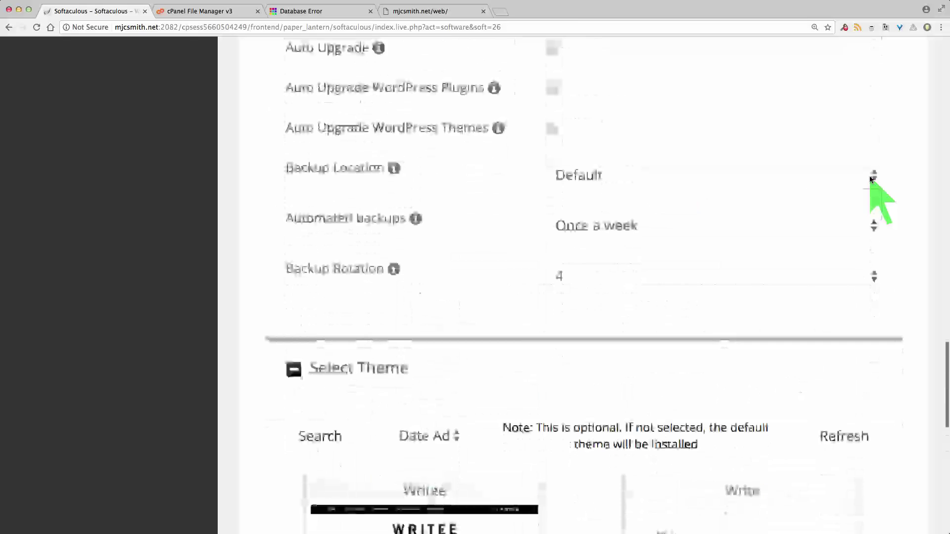
scroll(906, 307, "down", 6)
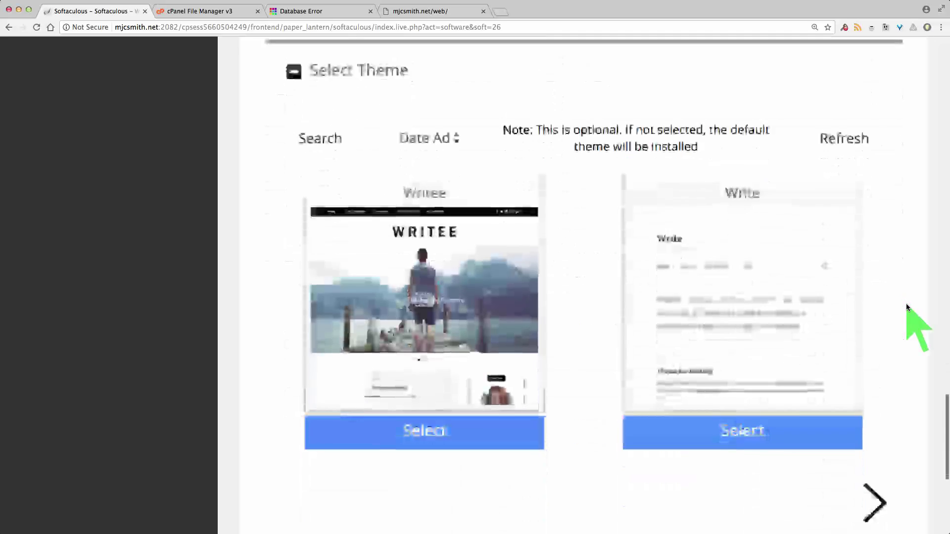
scroll(906, 303, "down", 5)
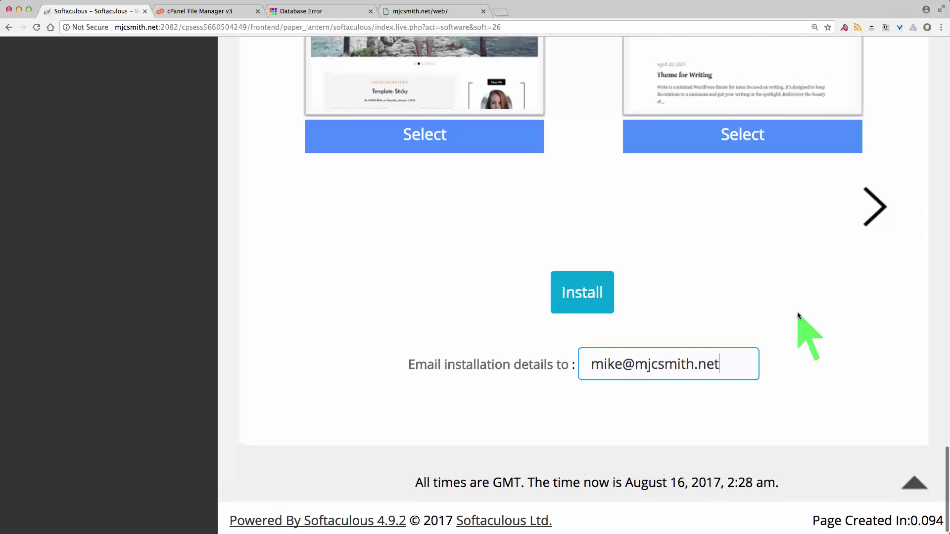
scroll(798, 314, "up", 1)
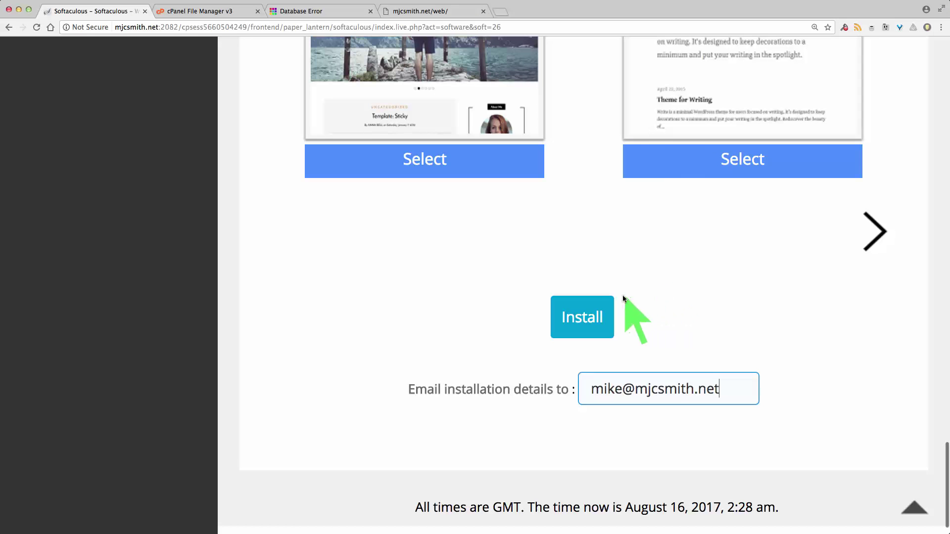
Submit the install, hit the 'directory already exists' error for web, and switch to File Manager
left_click(577, 319)
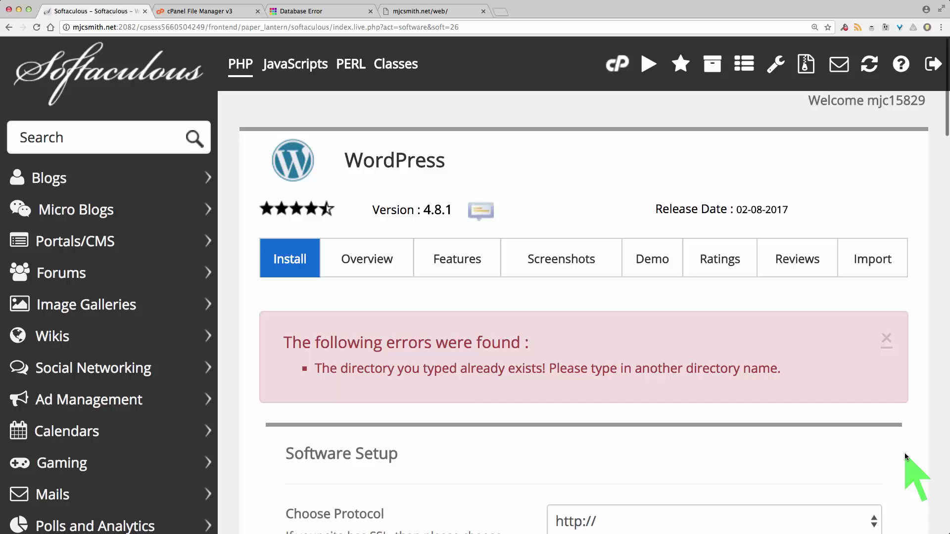
key("ctrl+Tab")
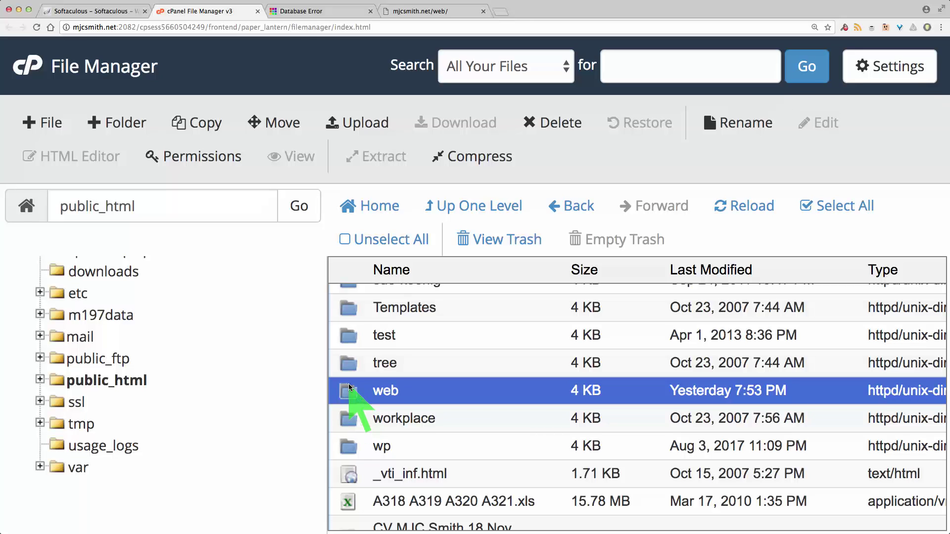
Delete the web folder from public_html with 'Skip the trash', then view the mjcsmith.net/web tab
right_click(349, 394)
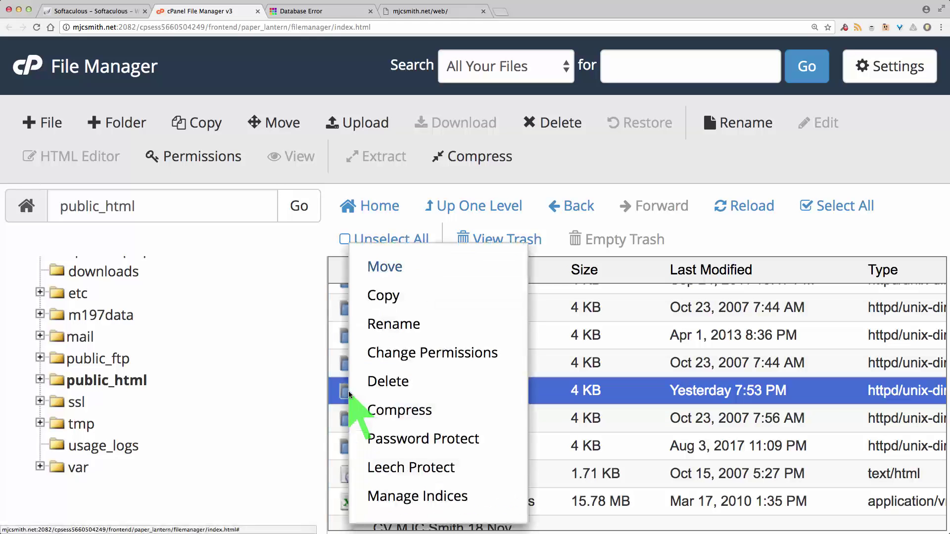
left_click(390, 382)
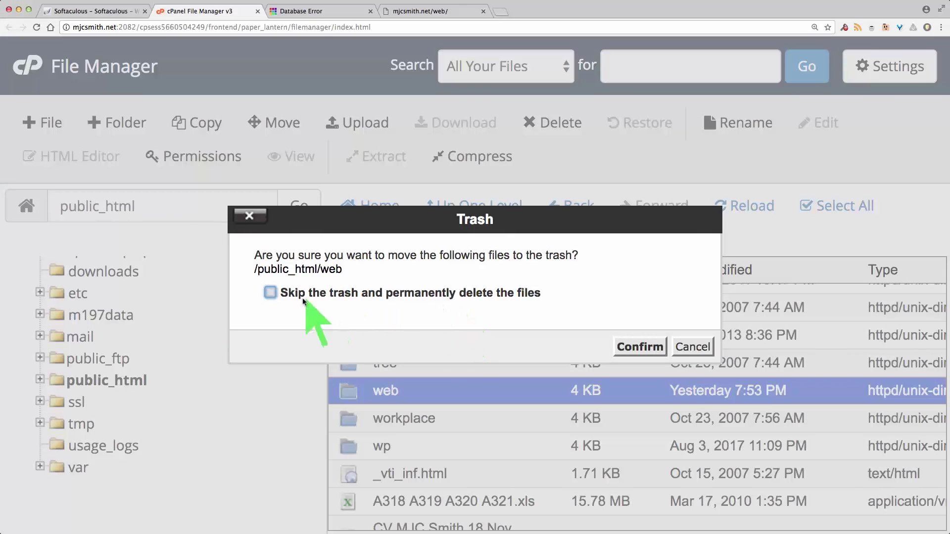
left_click(270, 293)
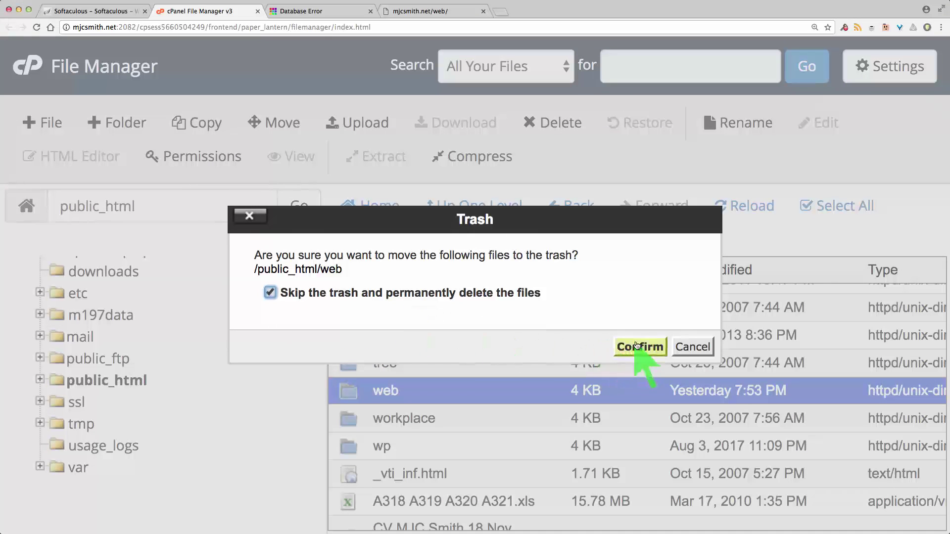
left_click(638, 347)
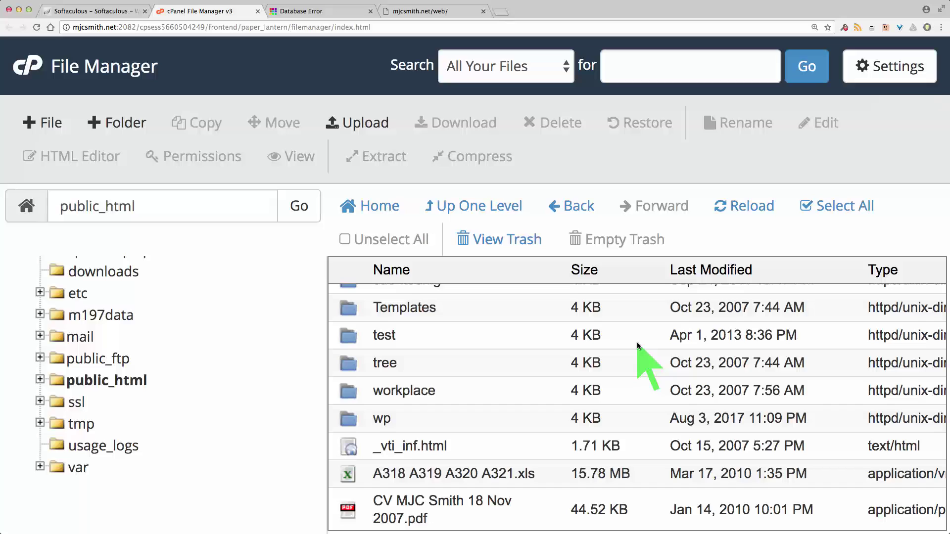
left_click(421, 12)
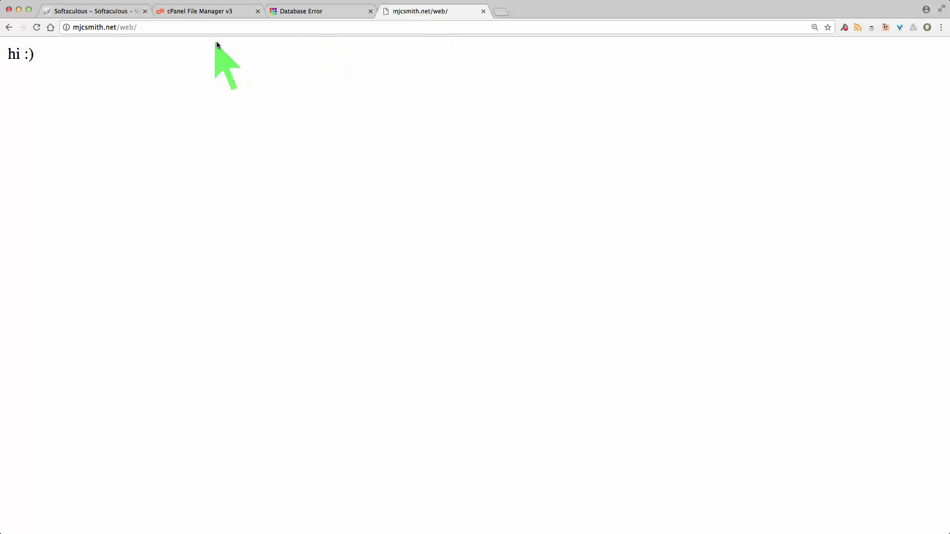
Reload mjcsmith.net/web to confirm 404 Not Found, then return to the Softaculous WordPress form
left_click(149, 28)
double_click(149, 28)
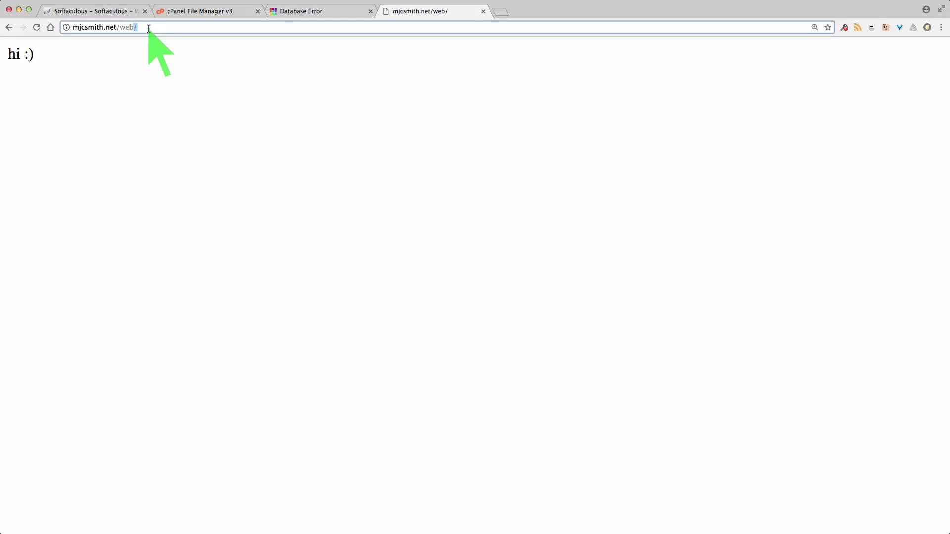
key("BackSpace")
key("BackSpace")
key("BackSpace")
key("BackSpace")
key("BackSpace")
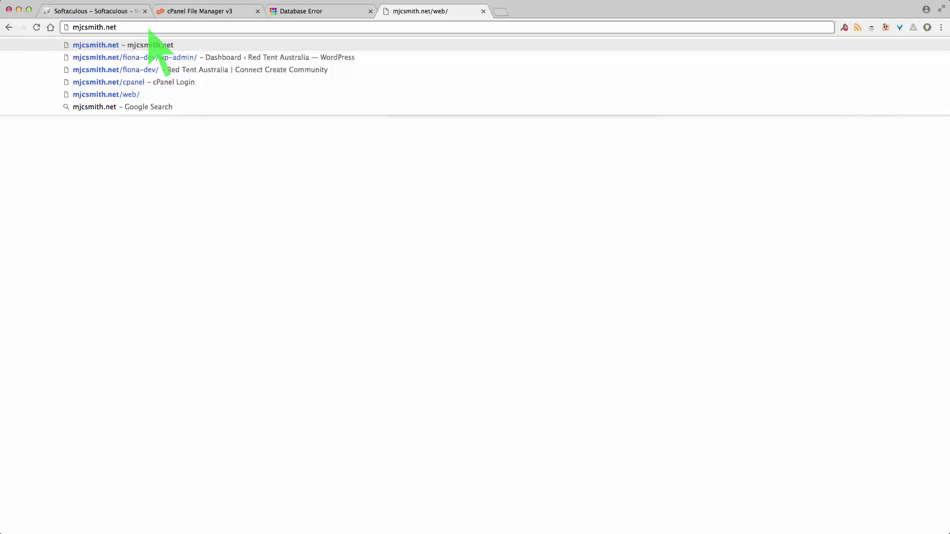
key("Return")
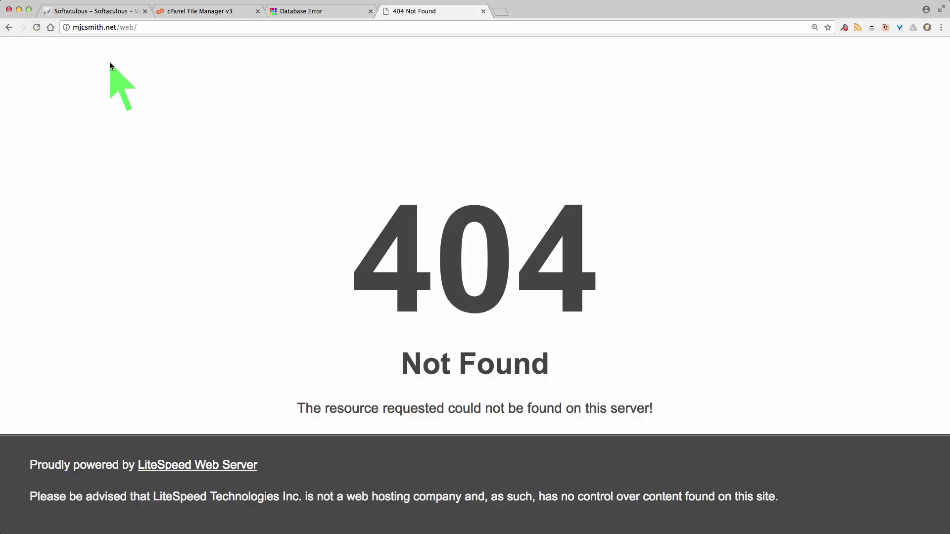
left_click(82, 7)
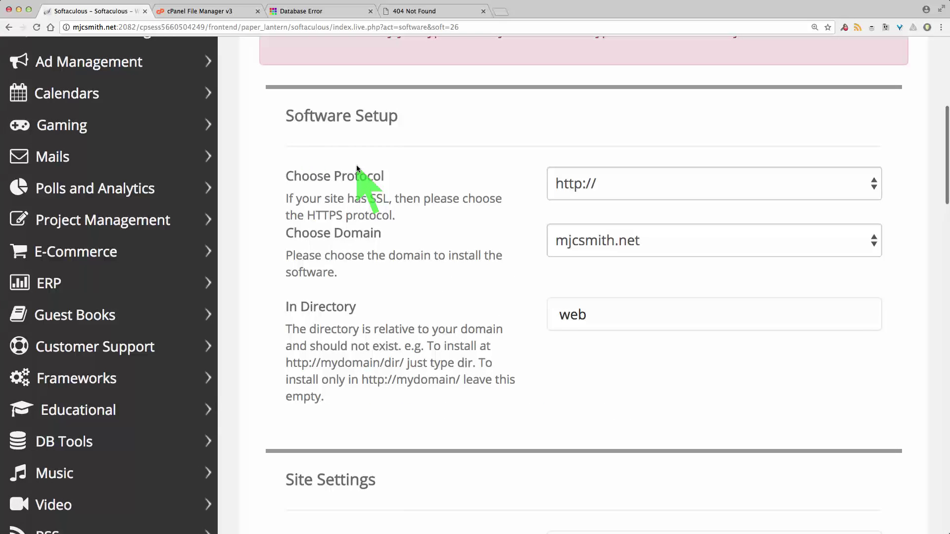
Review the WordPress form targeting directory web and expand Advanced Options
scroll(362, 255, "up", 5)
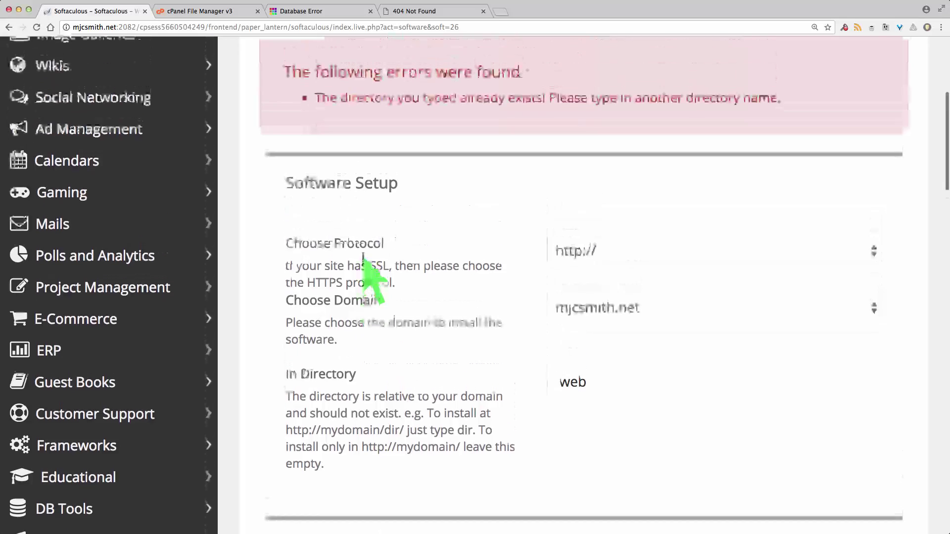
scroll(362, 255, "down", 2)
scroll(363, 258, "down", 2)
scroll(362, 257, "up", 2)
scroll(362, 258, "down", 2)
left_click(363, 260)
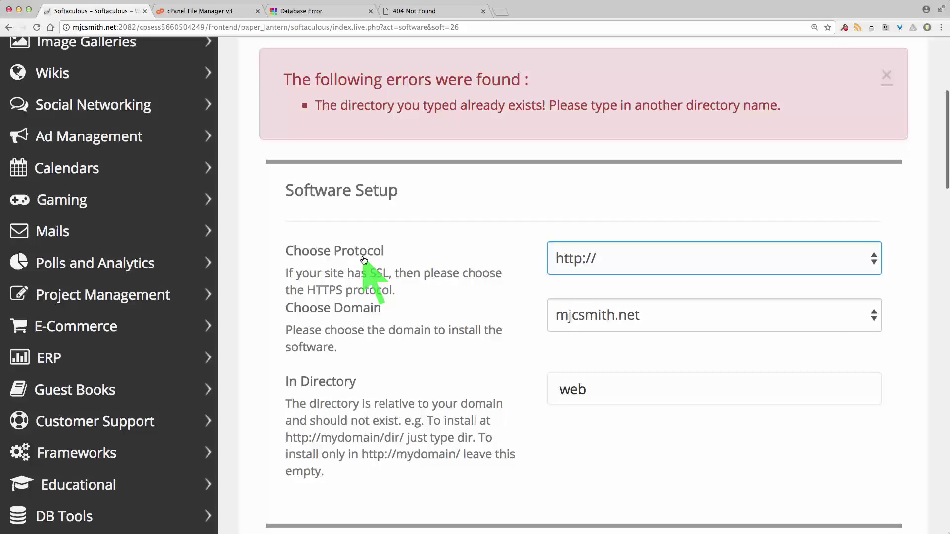
scroll(664, 268, "down", 15)
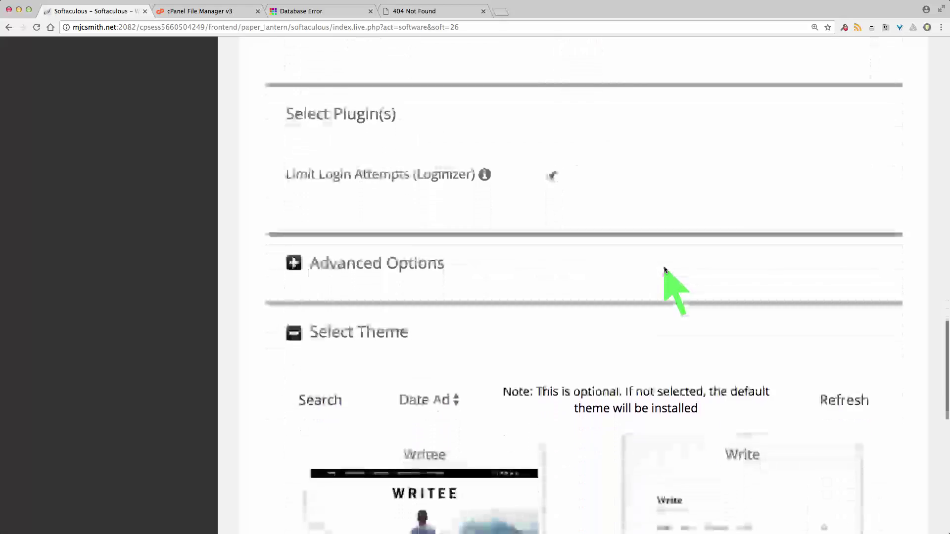
left_click(293, 109)
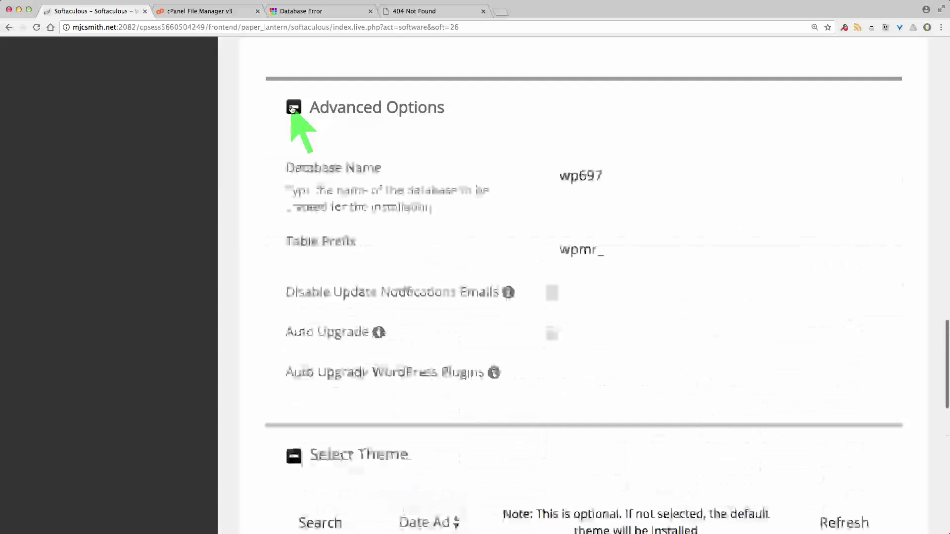
Install WordPress with database wp697, prefix wpmr_, weekly backups and backup rotation 4
scroll(292, 248, "down", 1)
scroll(292, 247, "down", 5)
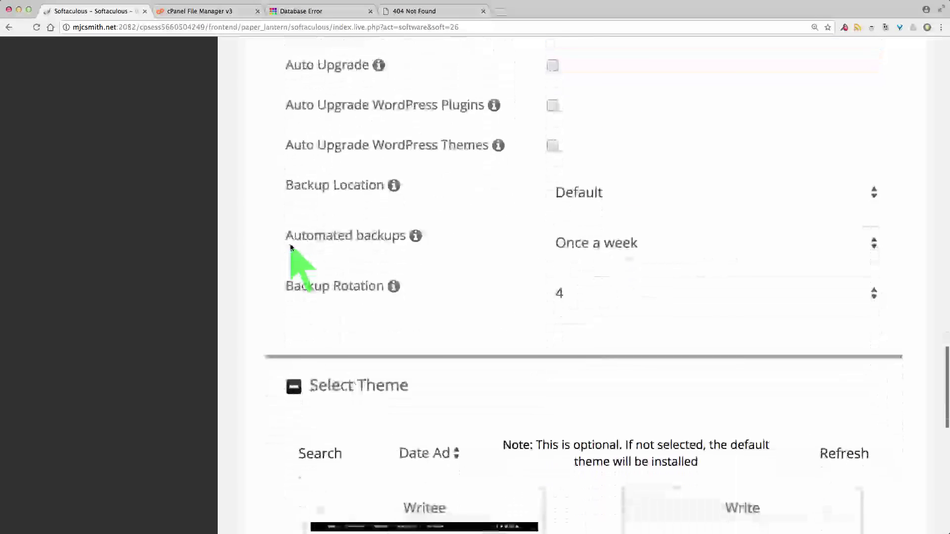
scroll(291, 246, "up", 1)
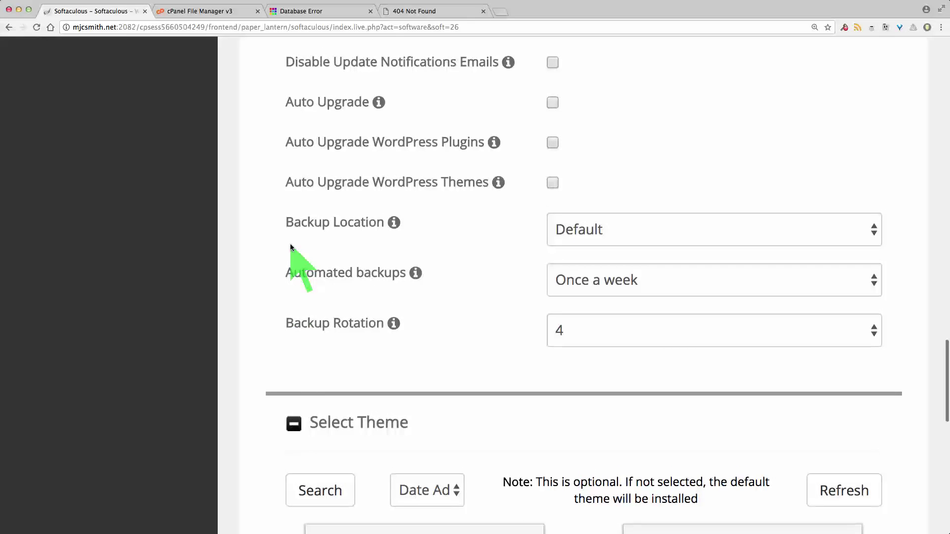
scroll(290, 246, "down", 4)
scroll(290, 246, "down", 10)
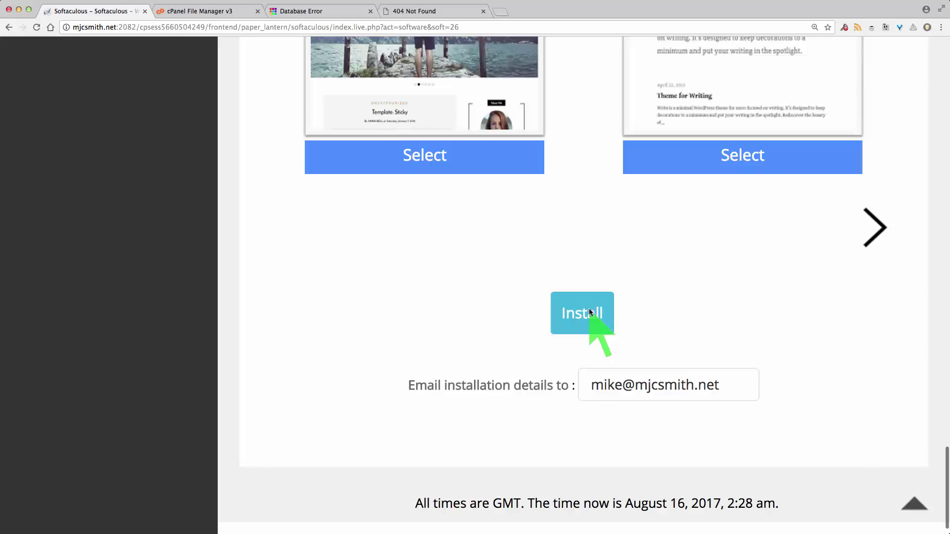
left_click(591, 312)
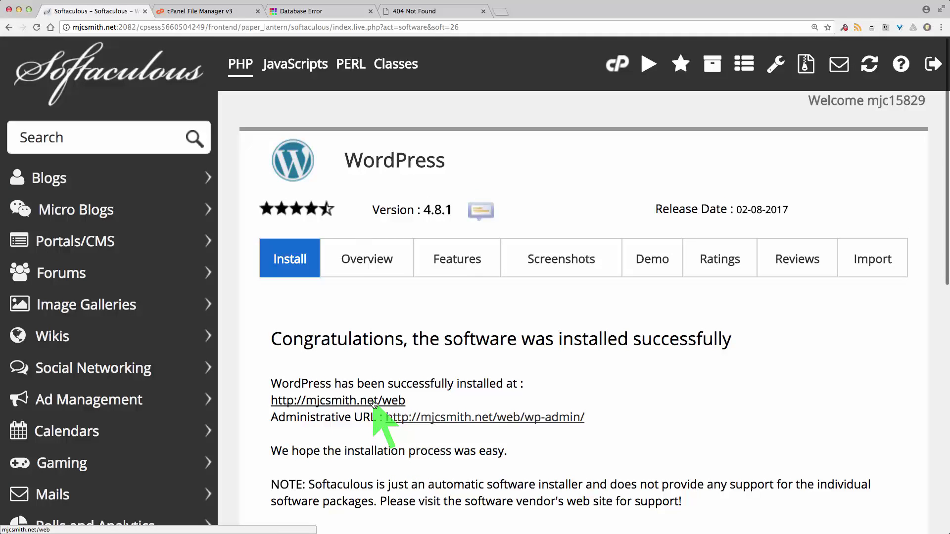
Reload mjcsmith.net/web to see 'Mike on the web – Thoughts and memories', then revisit the success summary
left_click(415, 11)
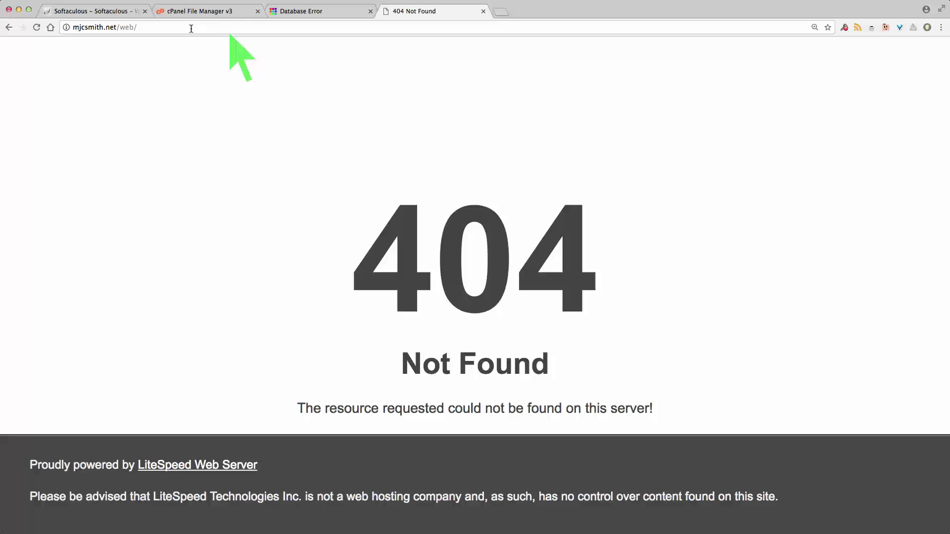
left_click(145, 27)
double_click(146, 27)
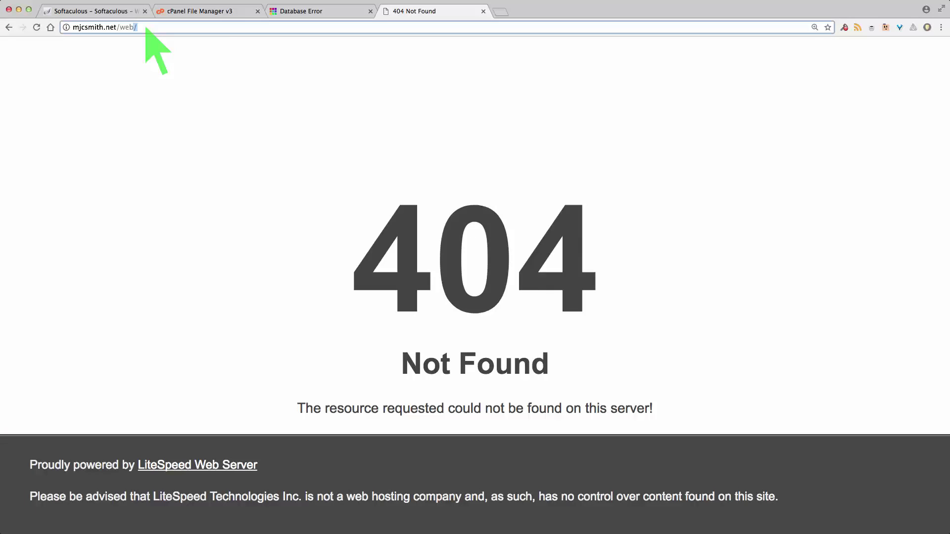
key("BackSpace")
key("BackSpace")
key("BackSpace")
key("BackSpace")
key("BackSpace")
key("Return")
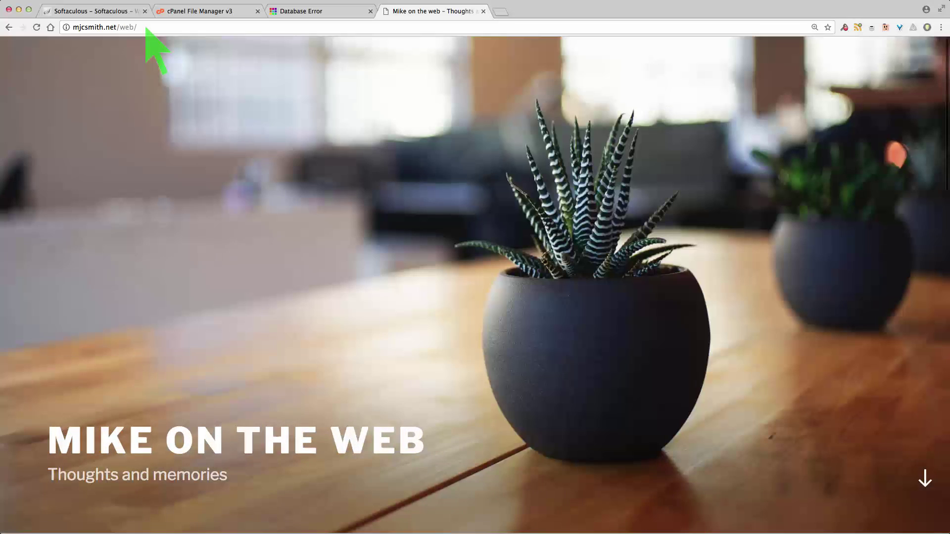
scroll(214, 247, "down", 10)
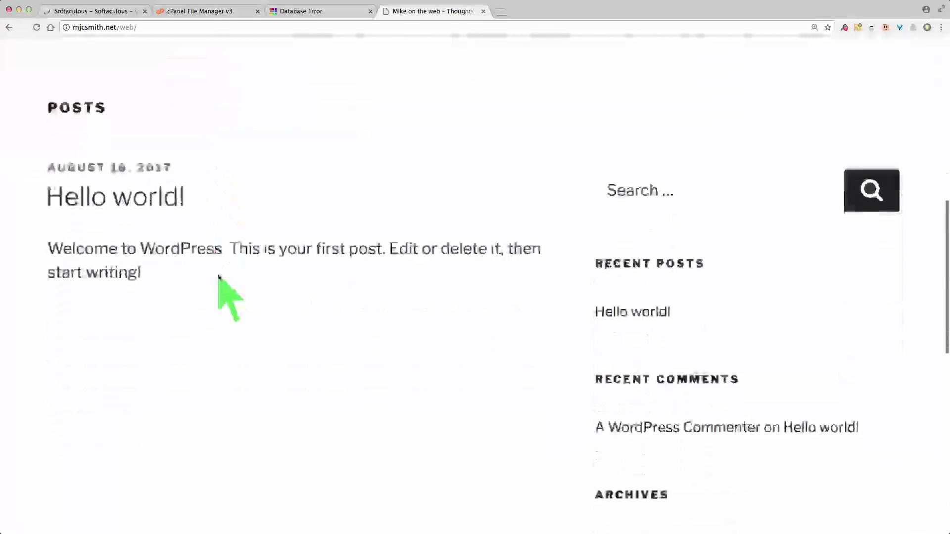
scroll(219, 275, "up", 10)
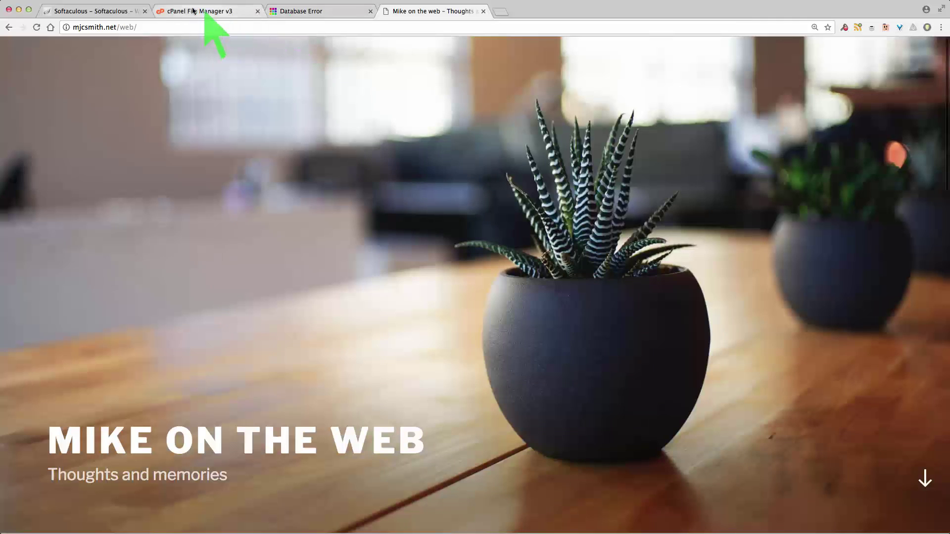
left_click(102, 11)
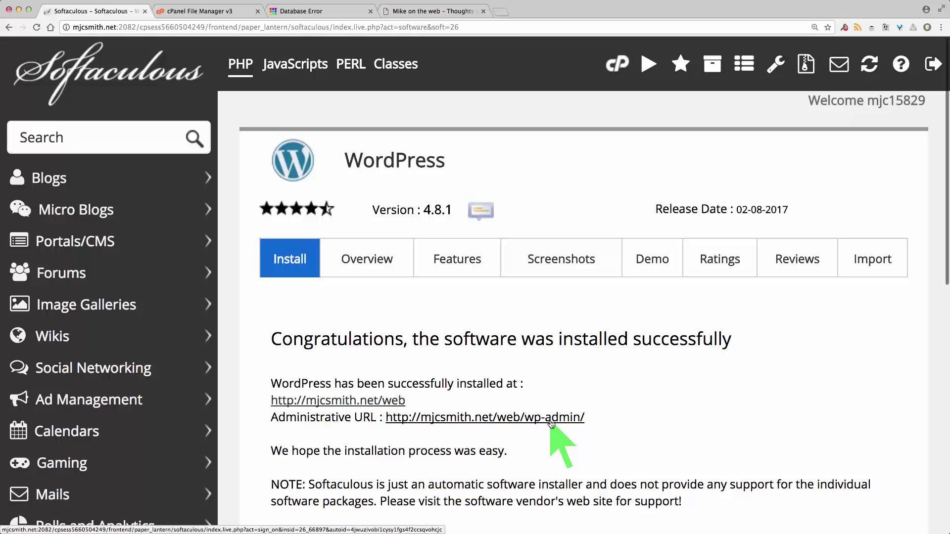
Go to mjcsmith.net/web/wp-admin, then follow 'Back to Mike on the web' to the homepage
left_click(413, 12)
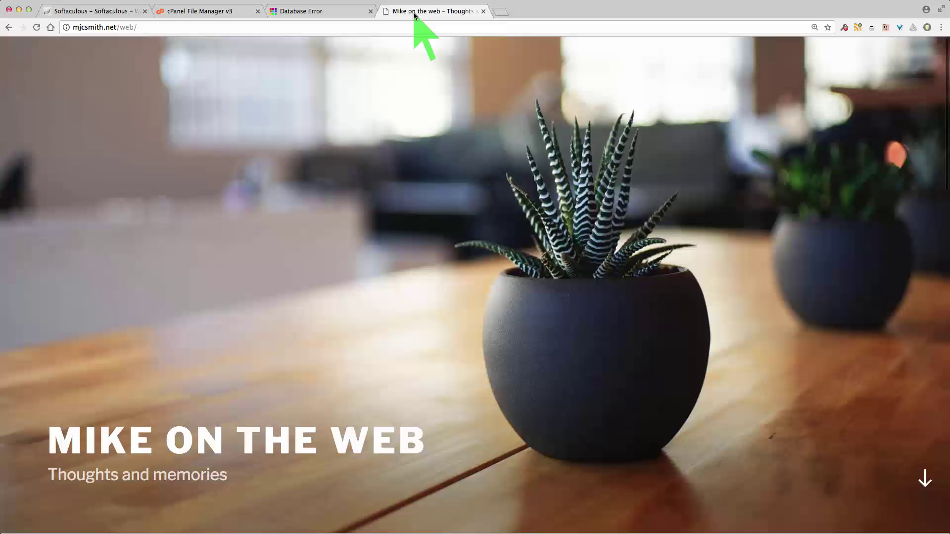
left_click(205, 31)
left_click(197, 29)
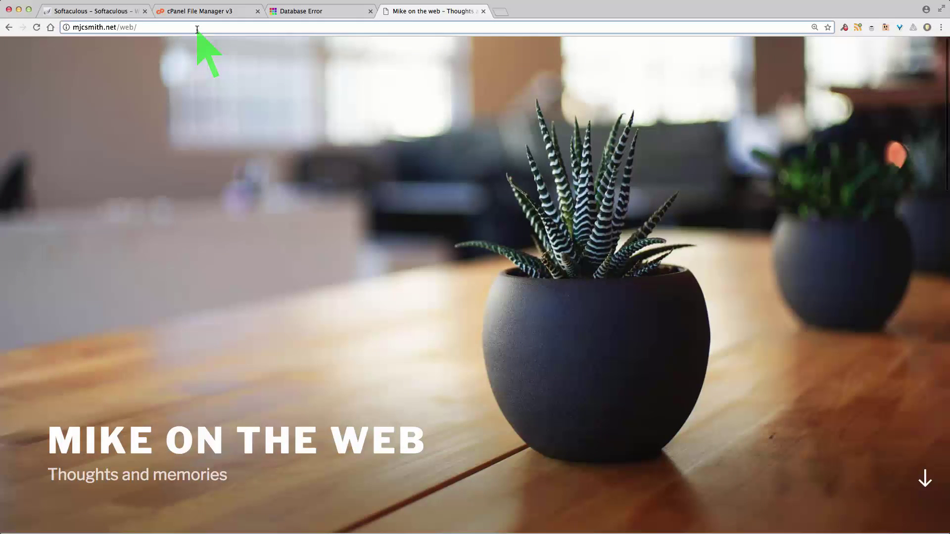
type("wp-dmin")
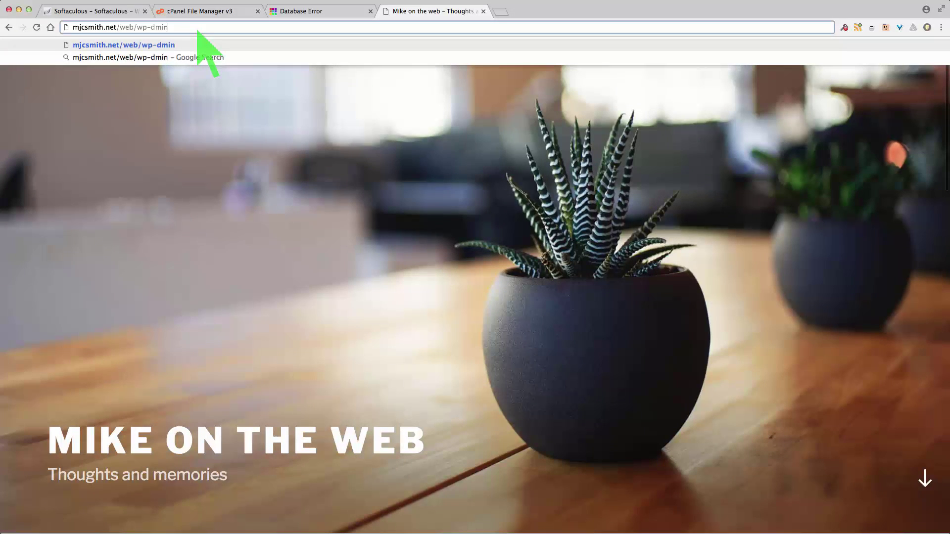
key("Left")
key("Left")
key("Left")
key("Left")
type("a")
key("Return")
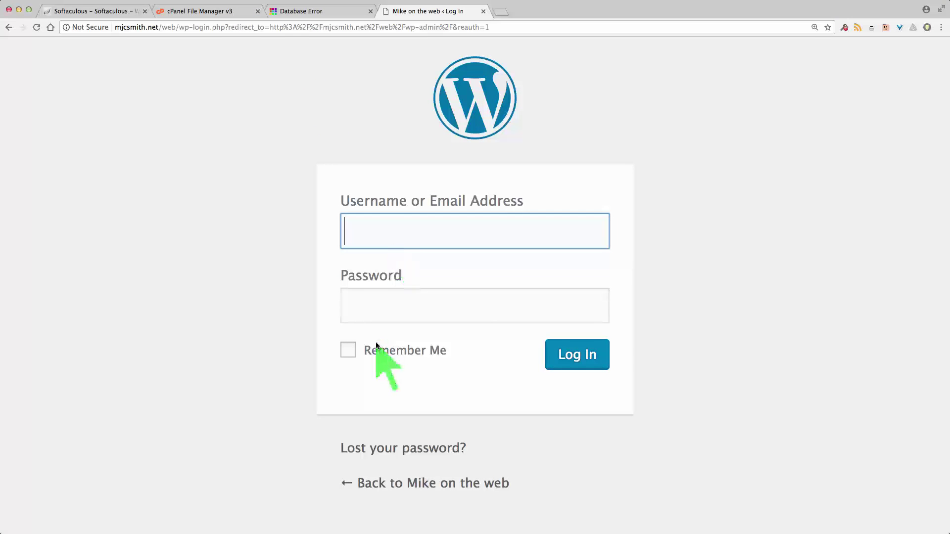
left_click(433, 483)
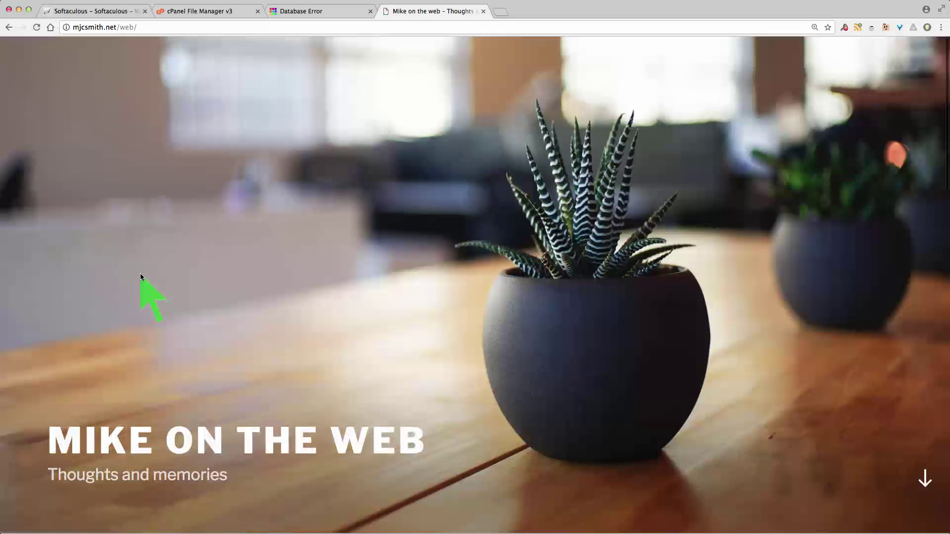